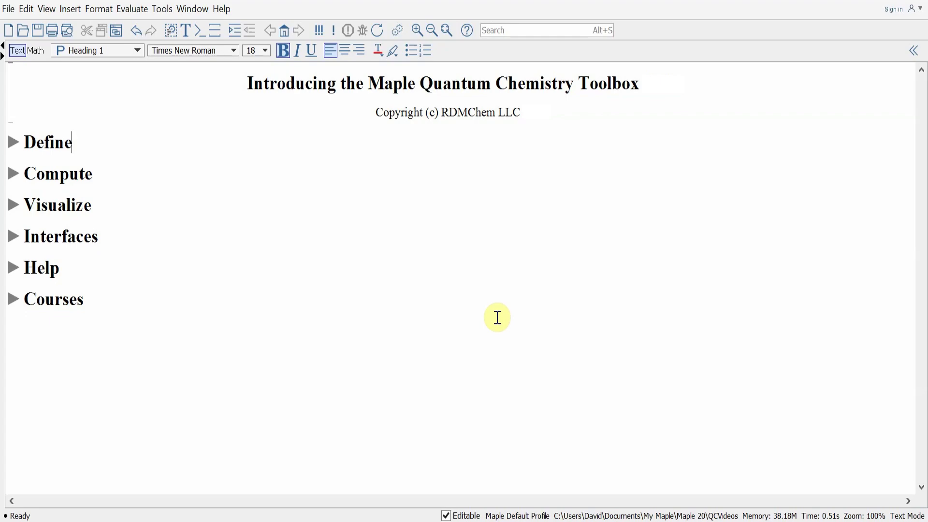
Step: Expand the Define section and re-run MolecularGeometry("luciferin") and PlotMolecule(luciferin)
click(13, 143)
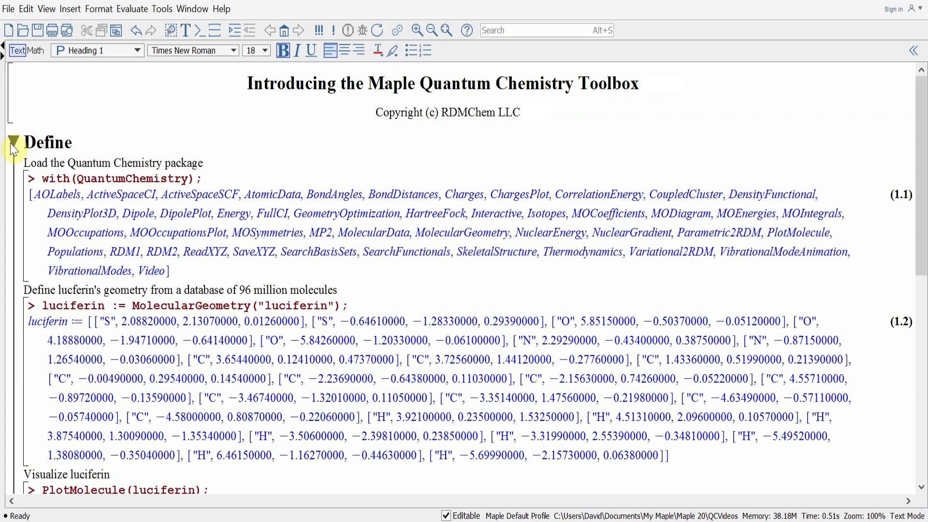
click(206, 180)
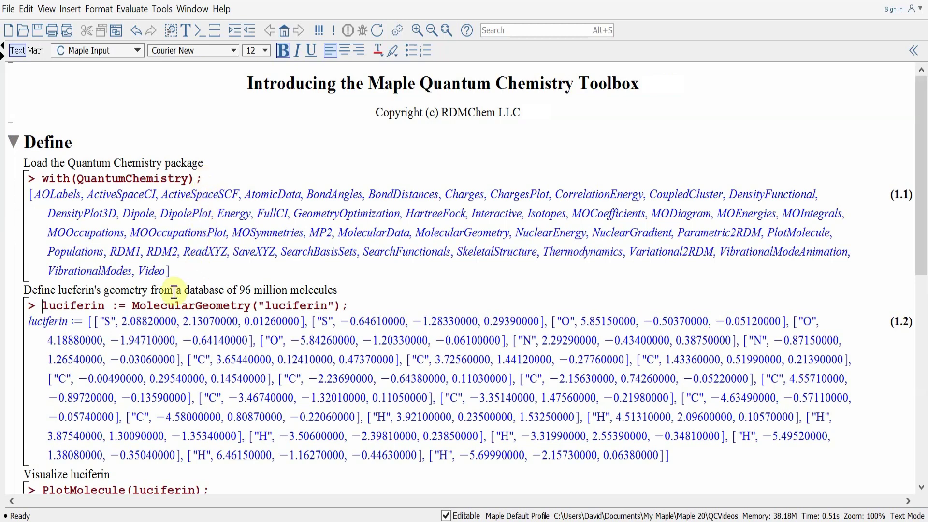
drag(135, 306, 334, 306)
click(350, 306)
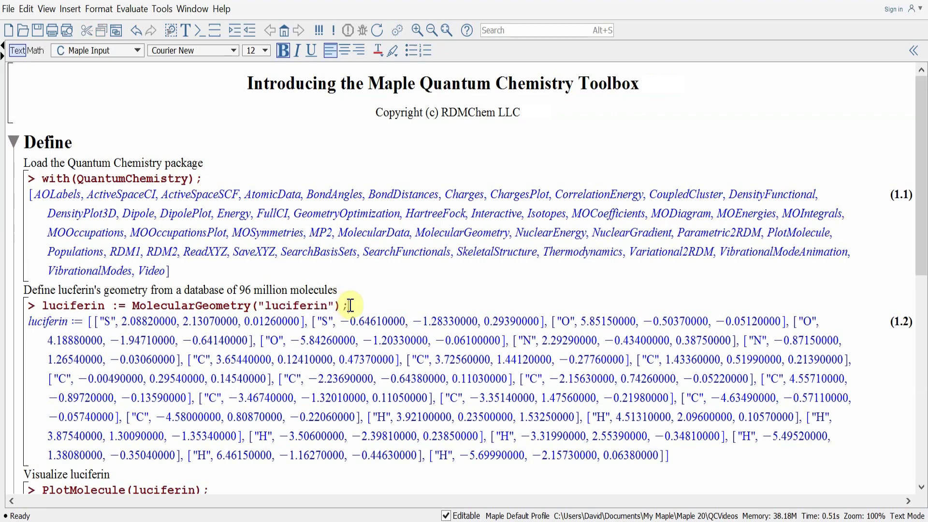
key(Return)
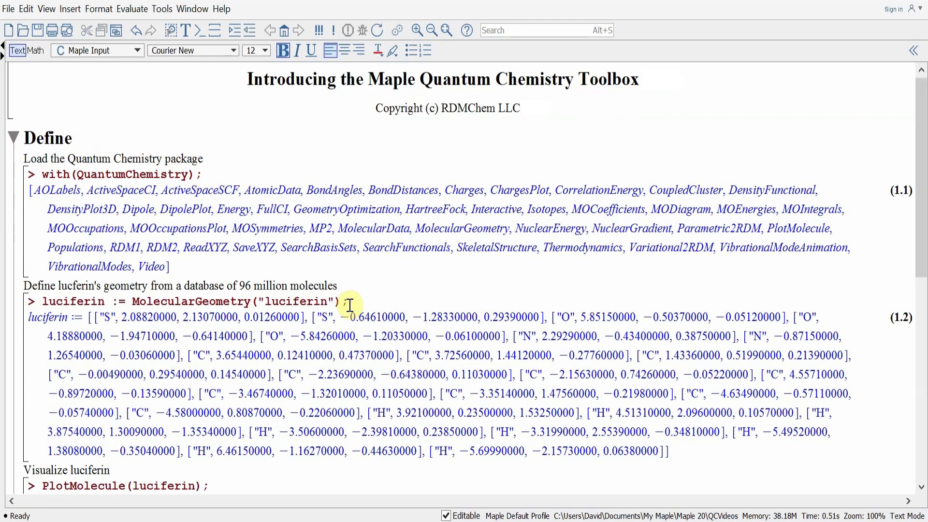
key(Return)
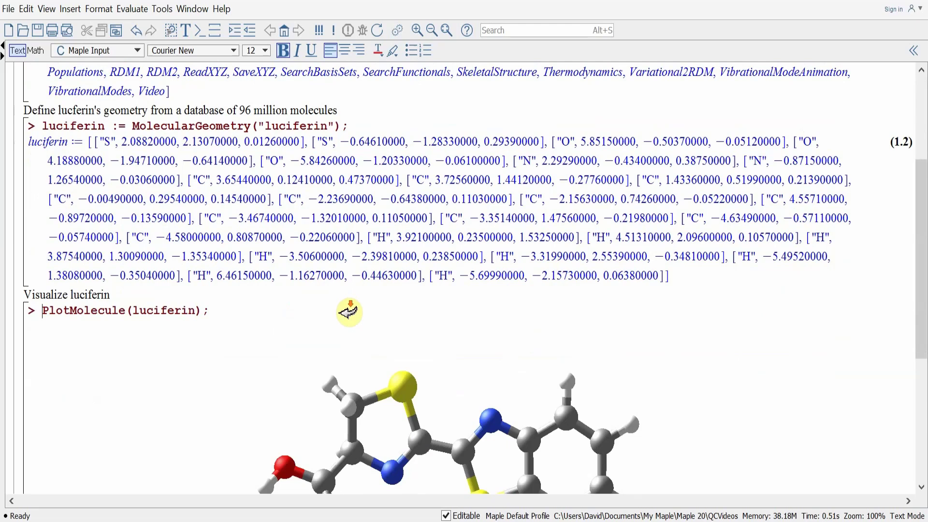
Step: Re-run PlotMolecule(luciferin) to redraw the 3-D luciferin molecule
drag(43, 264, 120, 263)
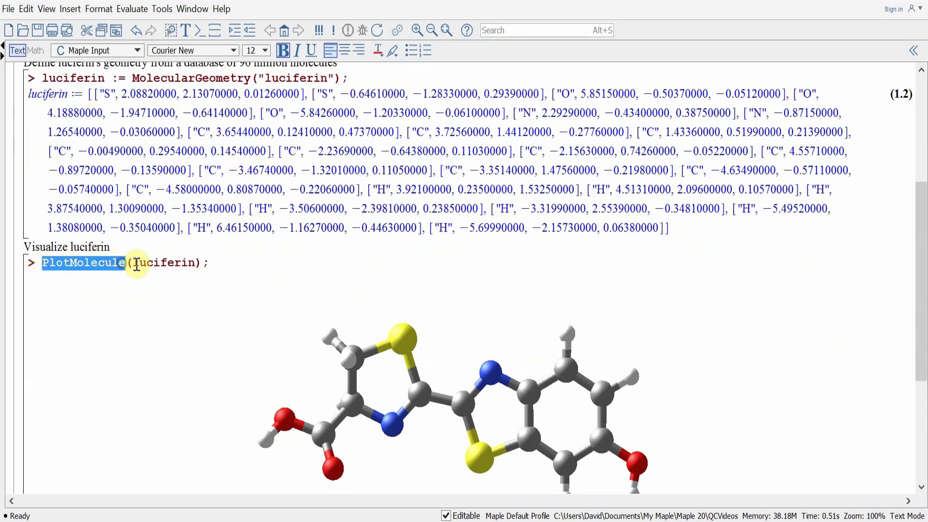
click(211, 263)
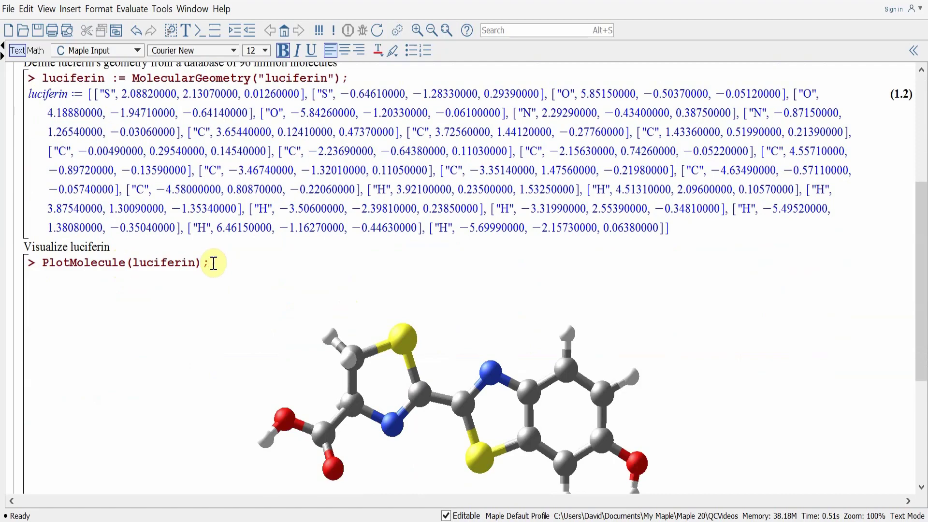
key(Return)
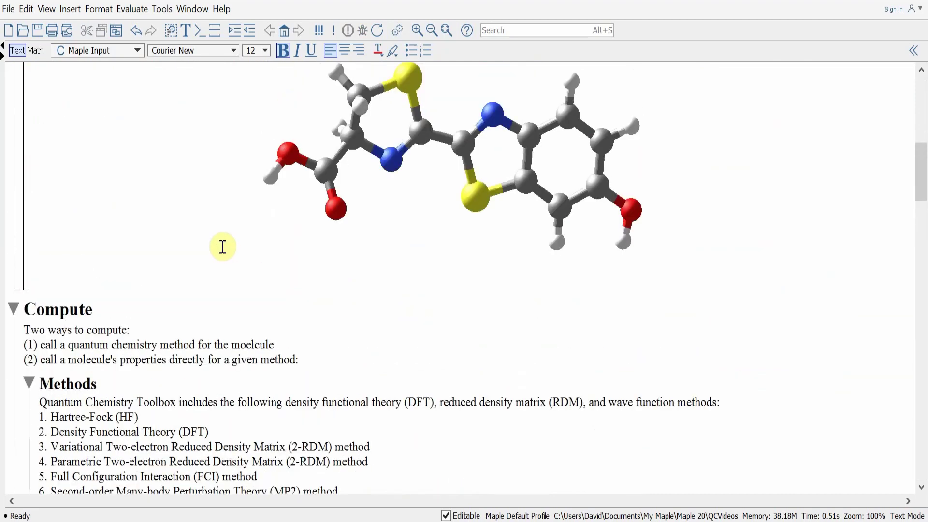
Step: Rotate the luciferin ball-and-stick plot slightly to a new orientation
scroll(223, 246, up, 3)
click(317, 213)
drag(316, 210, 341, 213)
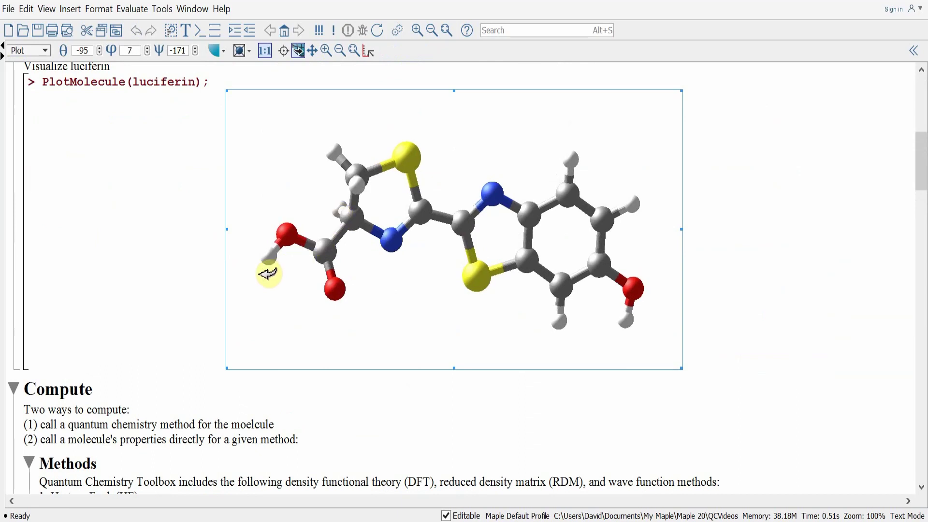
click(97, 385)
scroll(98, 384, down, 1)
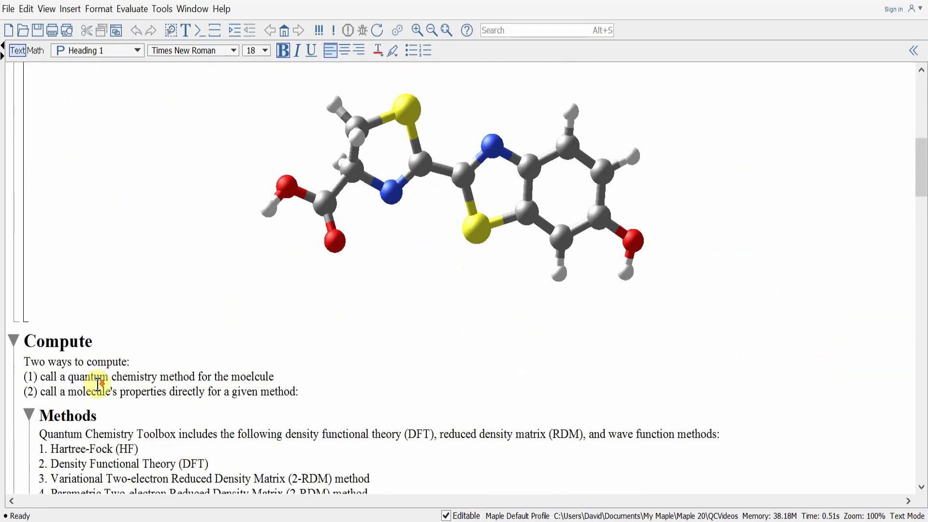
scroll(98, 385, down, 3)
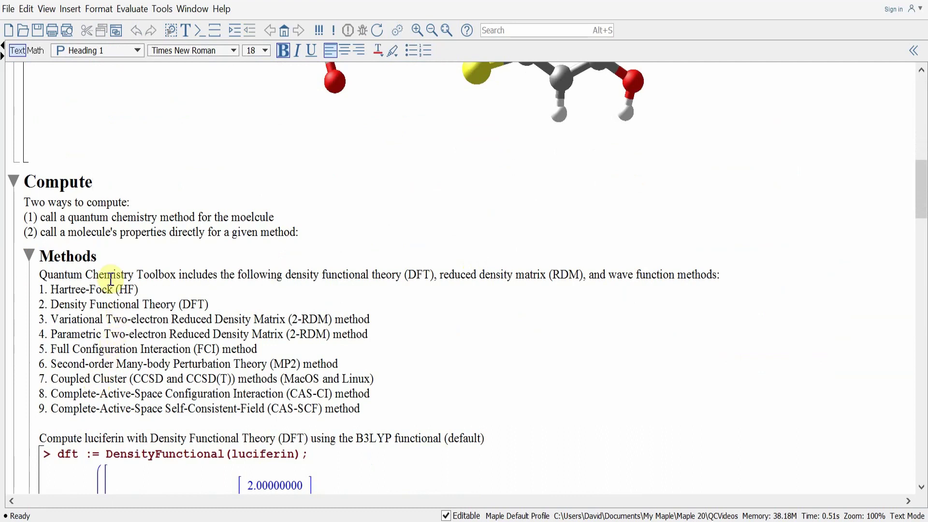
click(101, 257)
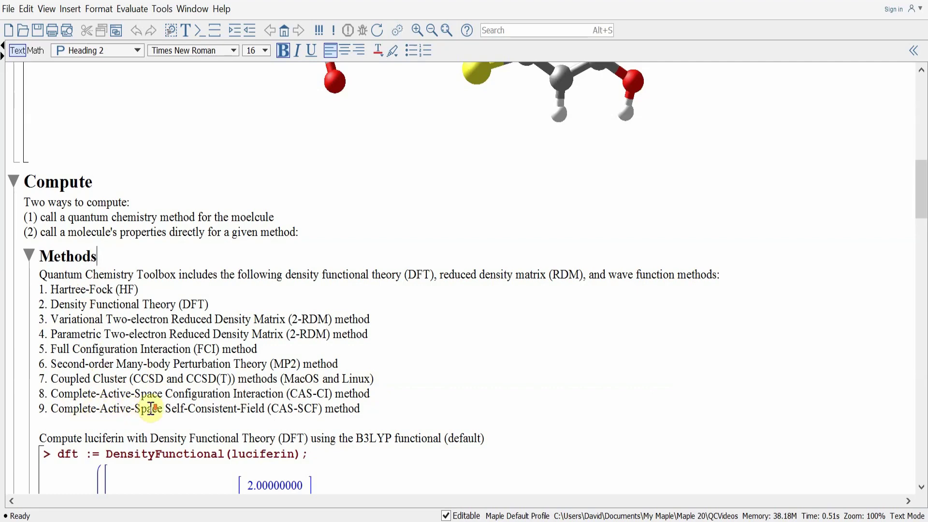
scroll(151, 408, down, 10)
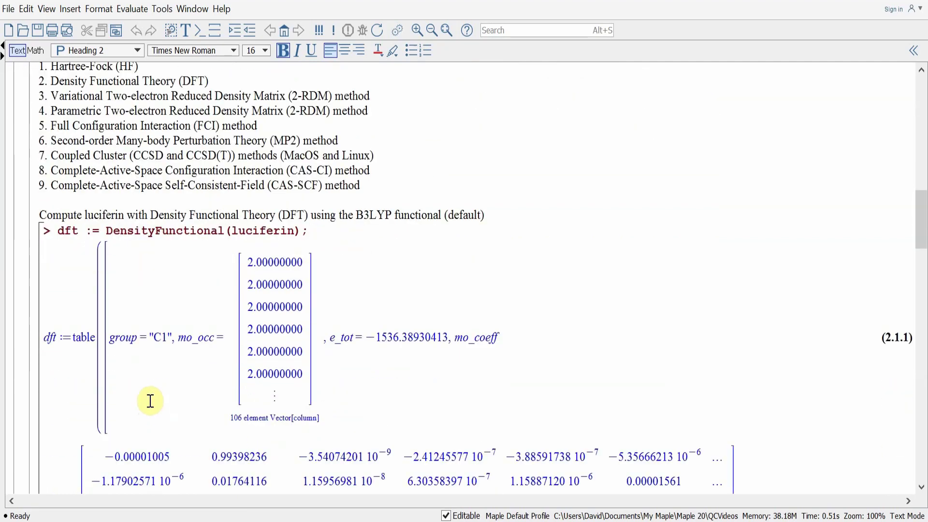
click(318, 226)
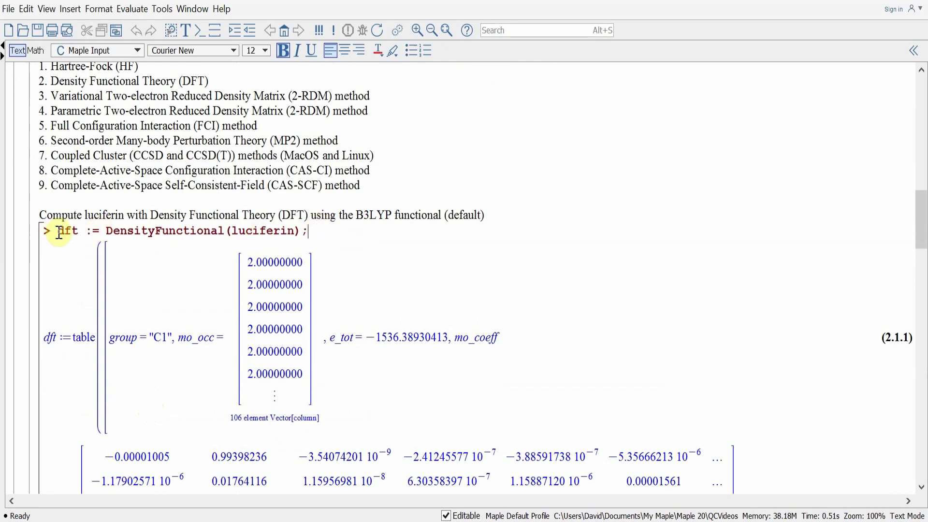
scroll(124, 356, down, 2)
scroll(124, 358, down, 5)
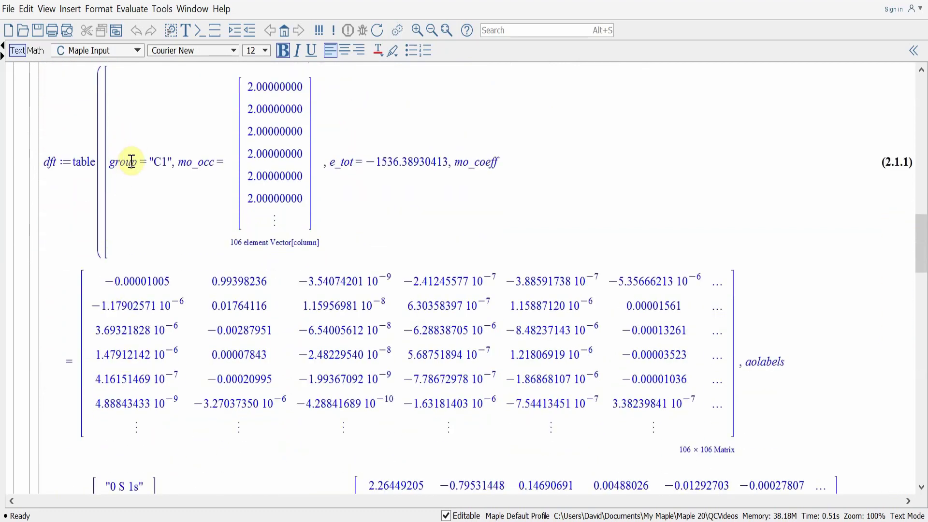
drag(180, 162, 450, 160)
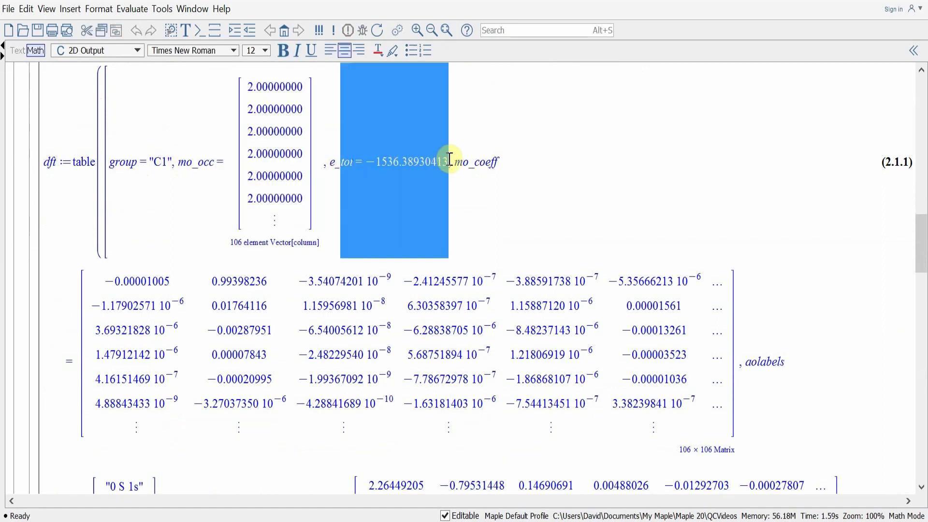
drag(184, 327, 102, 288)
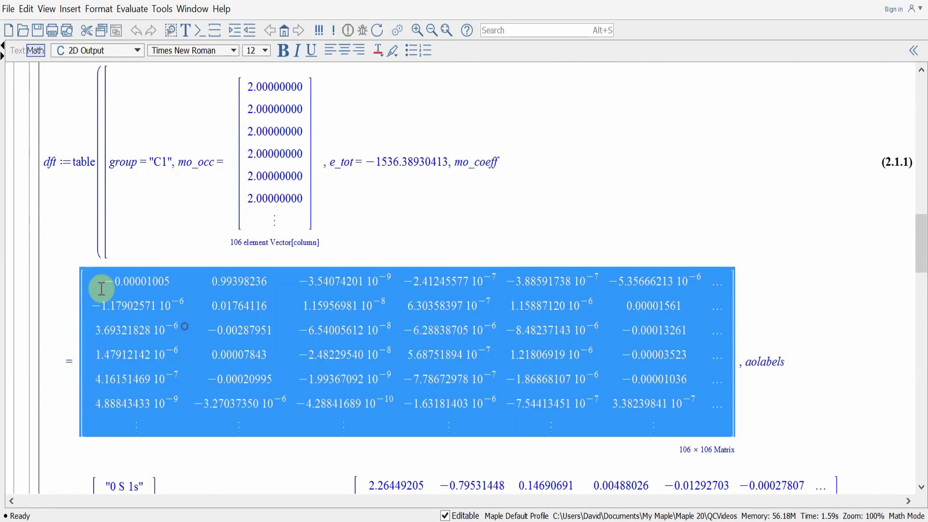
scroll(108, 290, down, 6)
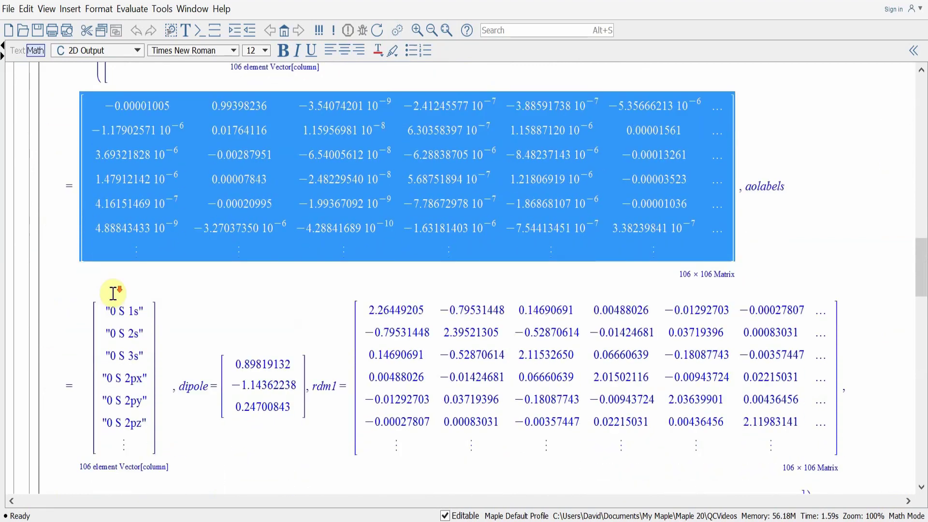
drag(101, 310, 186, 388)
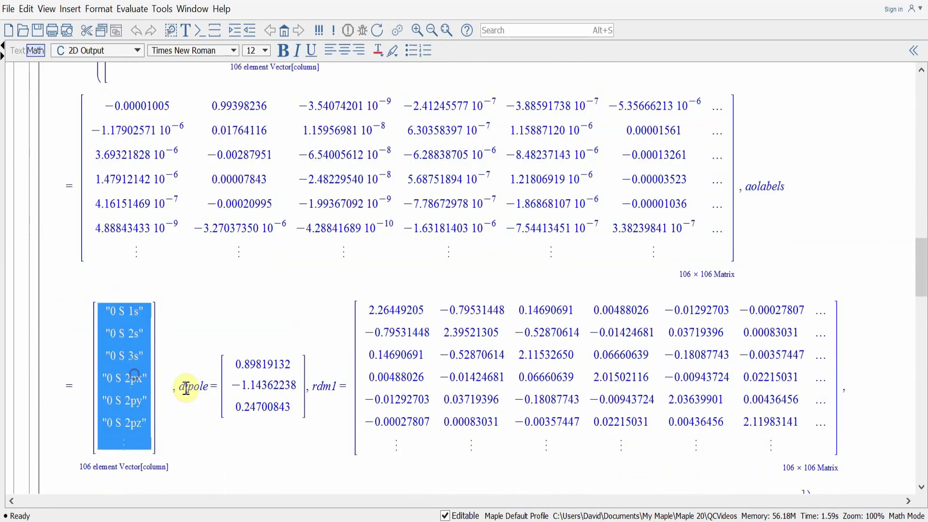
drag(234, 366, 271, 401)
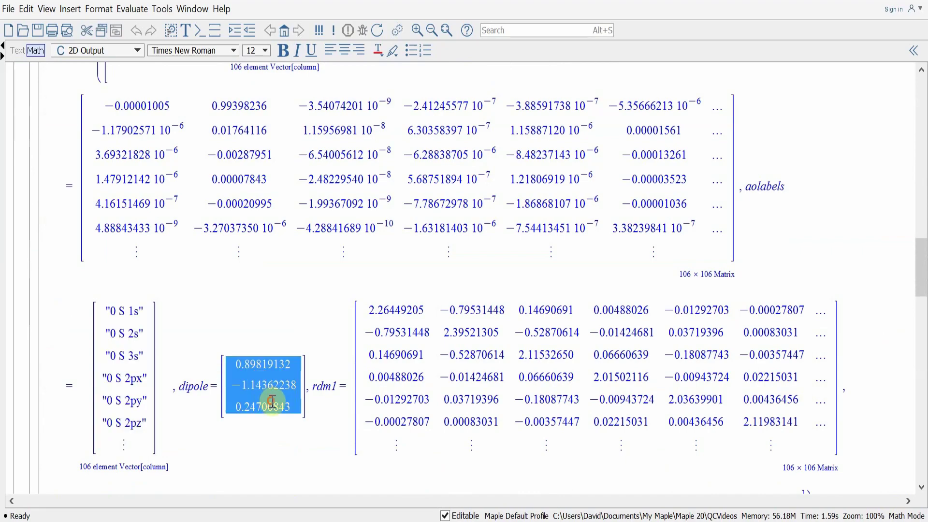
drag(365, 309, 418, 368)
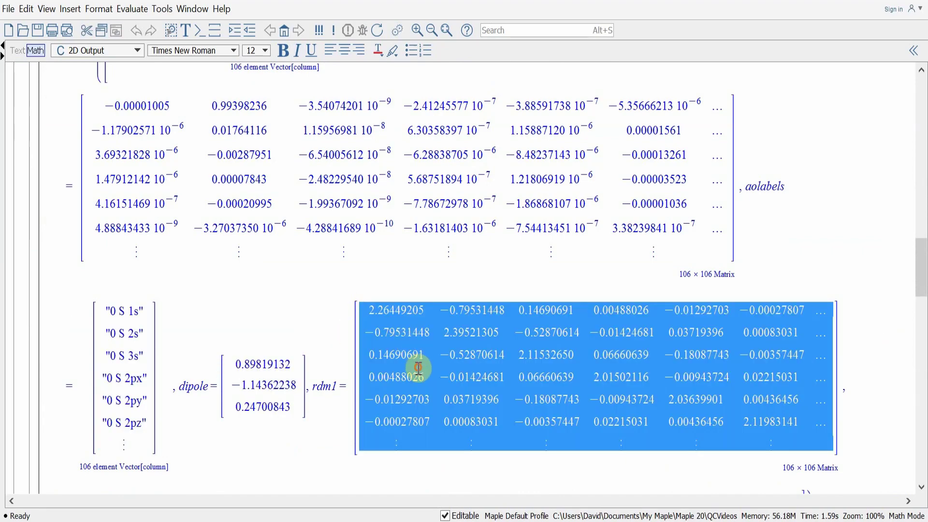
scroll(206, 367, down, 10)
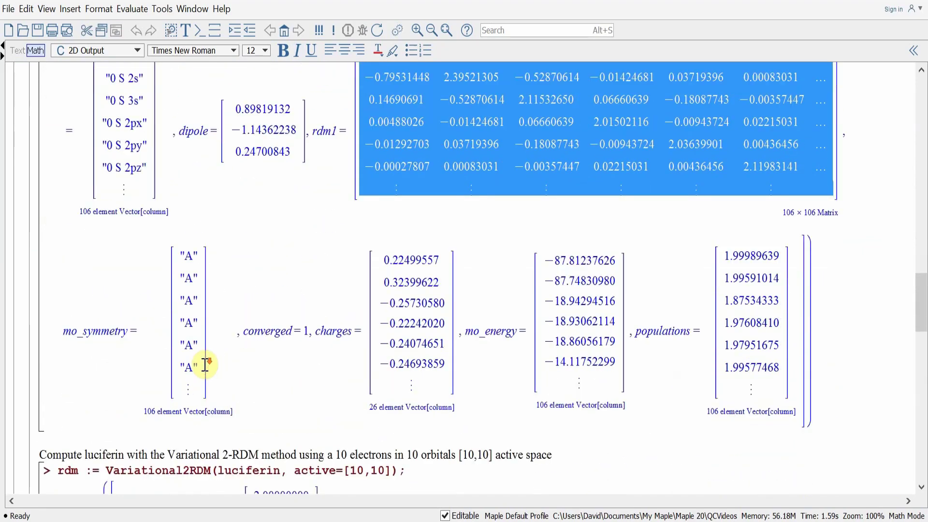
scroll(206, 365, down, 9)
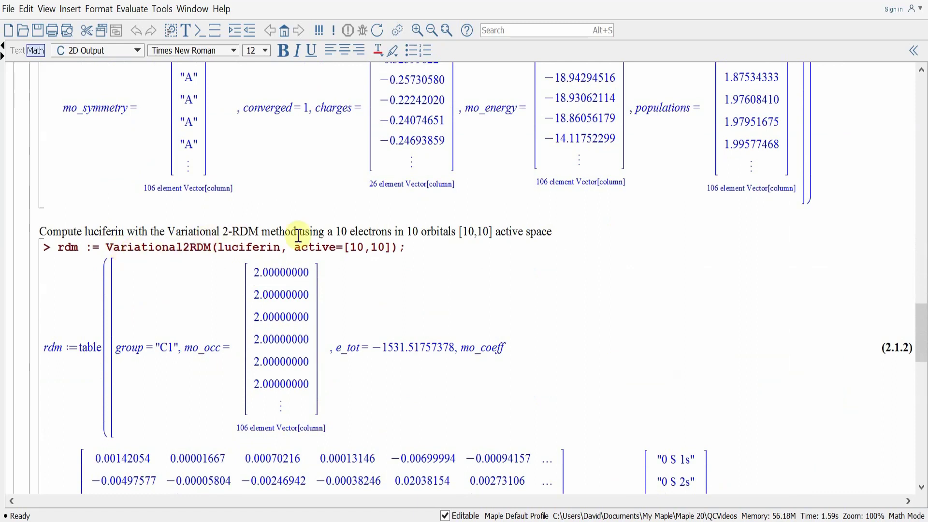
click(407, 247)
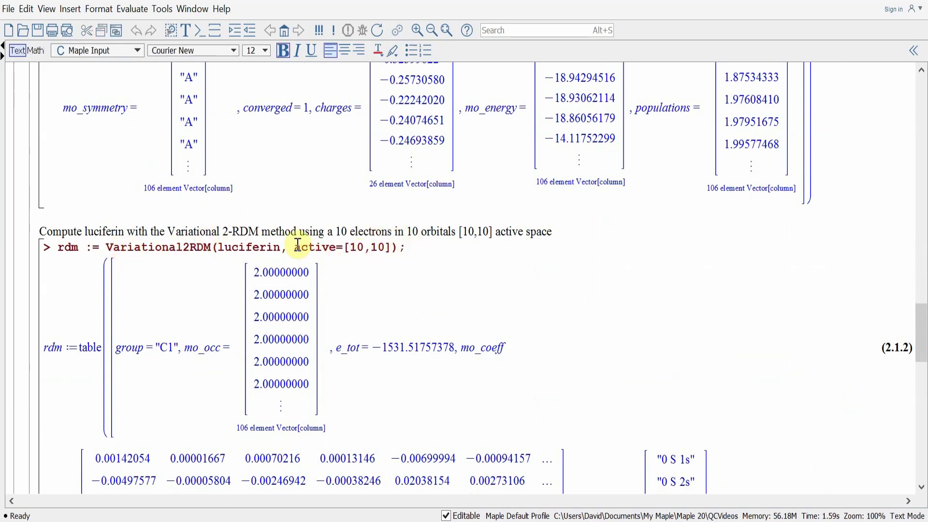
drag(296, 247, 389, 247)
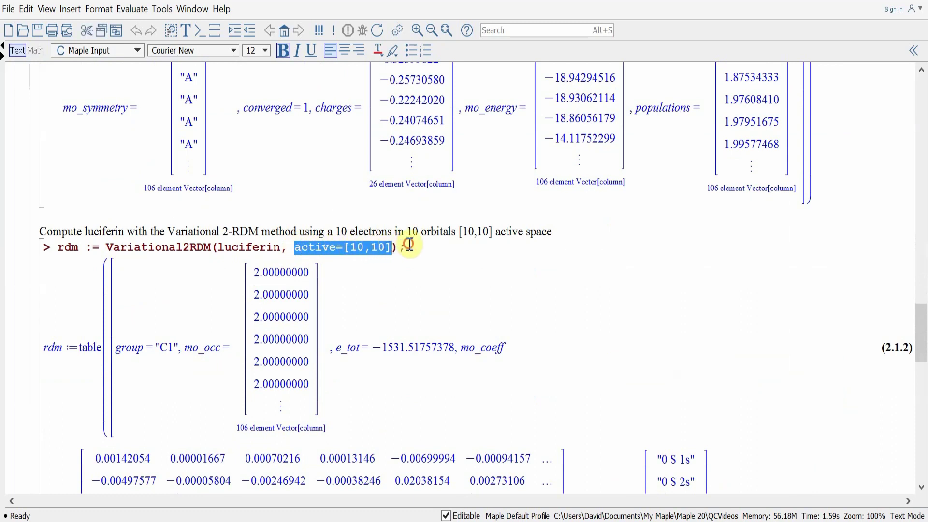
click(401, 245)
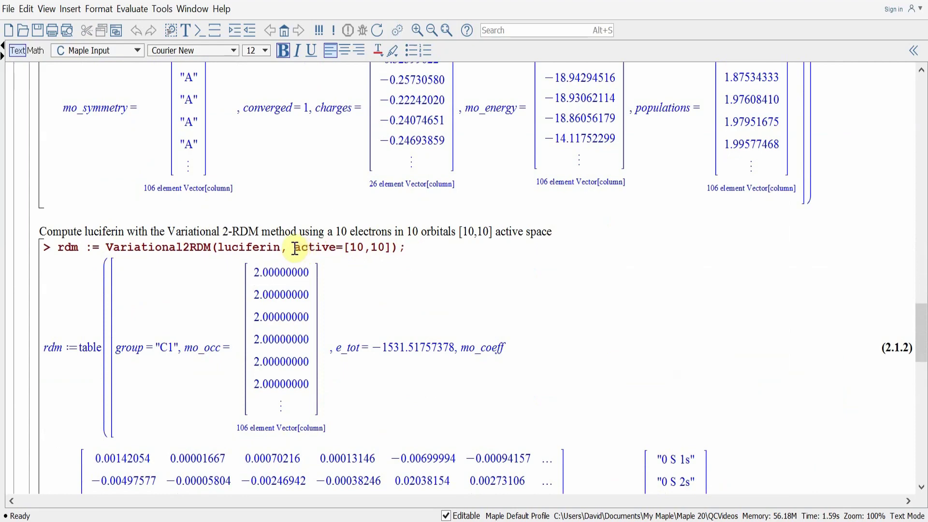
scroll(172, 321, down, 3)
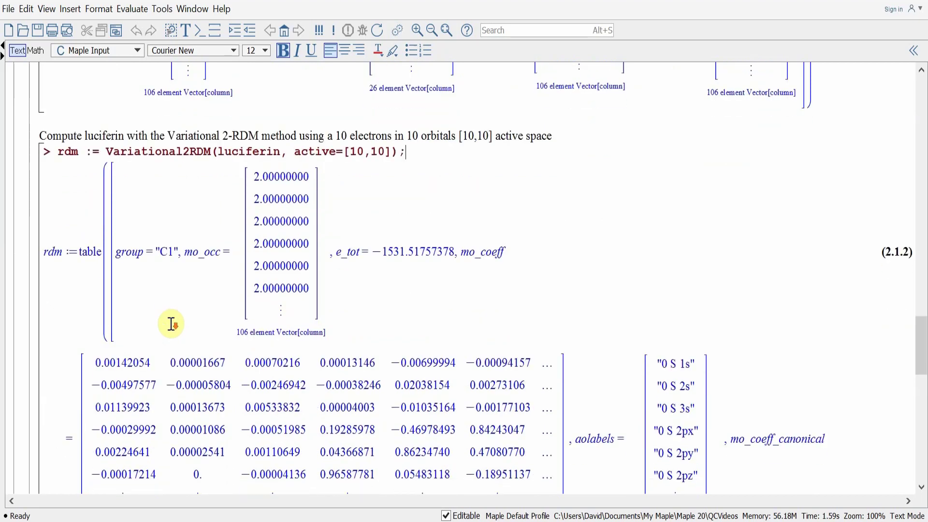
scroll(171, 324, down, 1)
scroll(172, 322, down, 1)
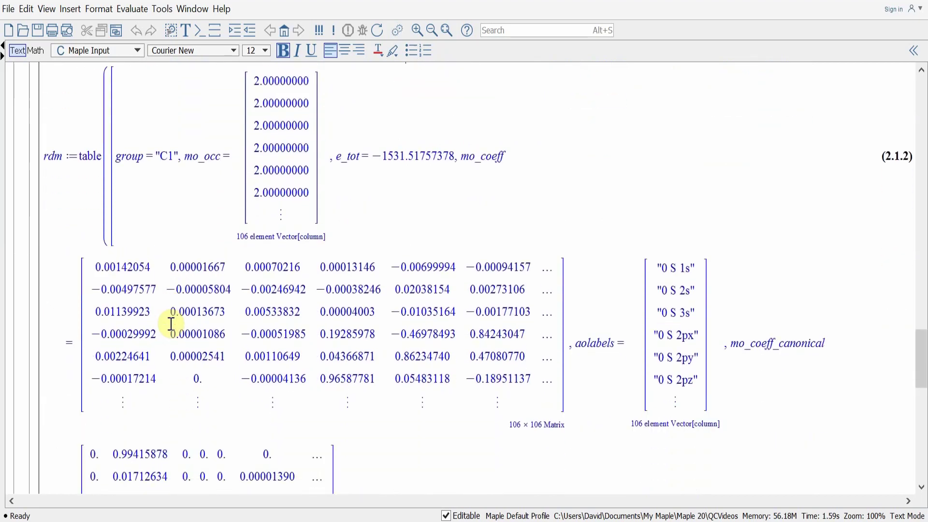
drag(333, 153, 449, 165)
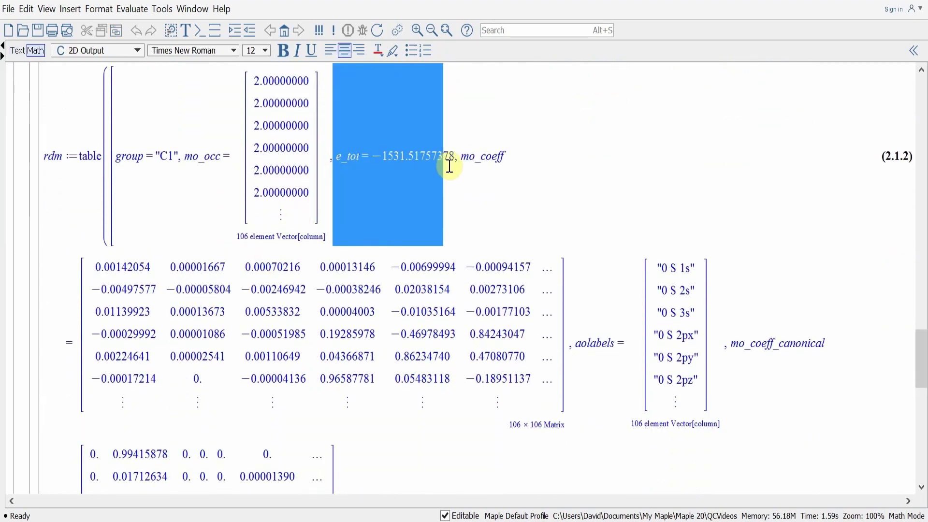
click(313, 305)
scroll(313, 304, down, 1)
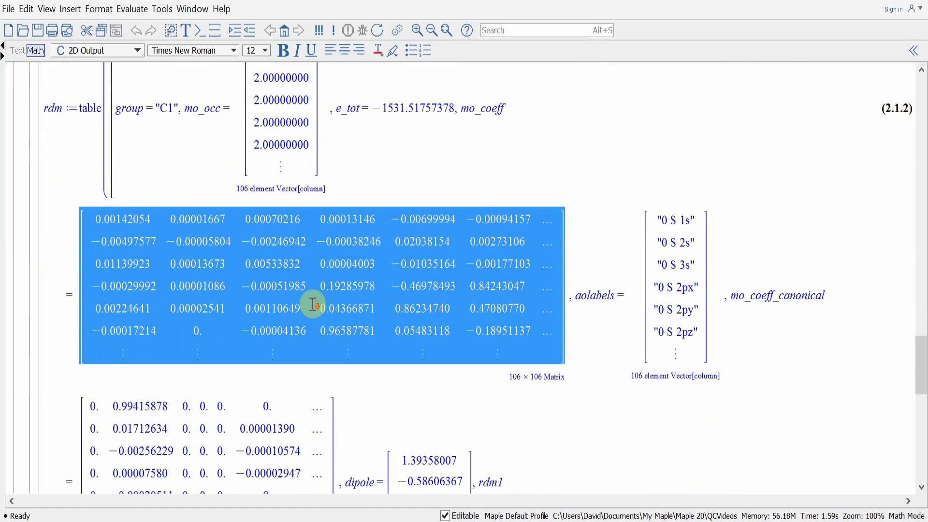
scroll(313, 304, down, 6)
scroll(313, 304, down, 5)
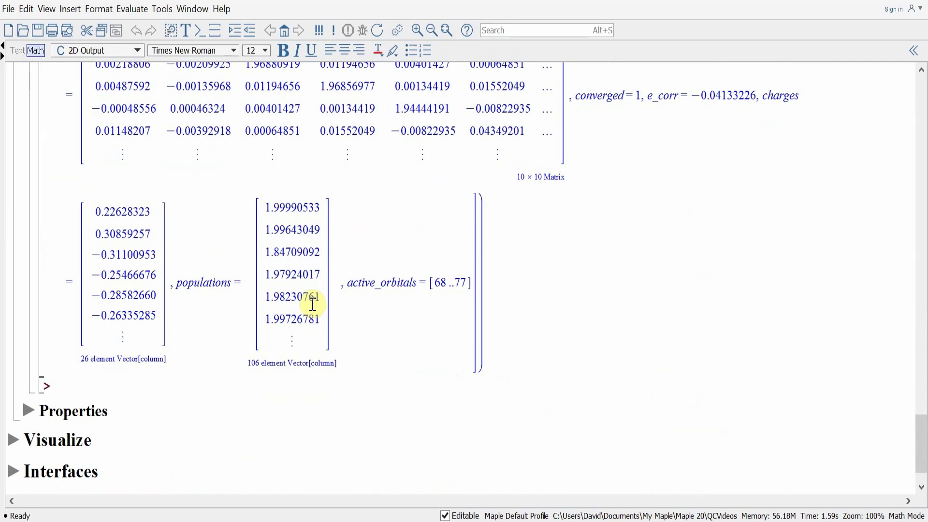
scroll(313, 305, down, 1)
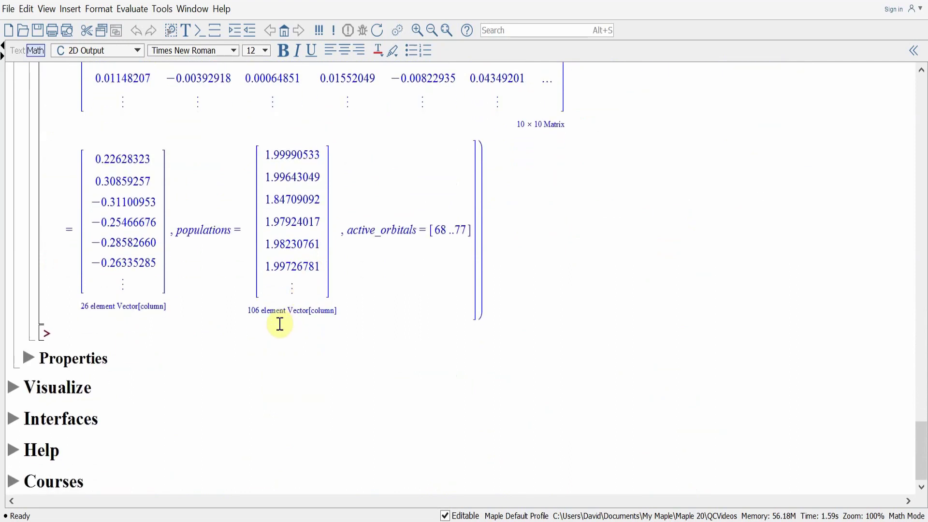
Step: Expand the Properties section and highlight its list of fourteen computable properties
click(25, 362)
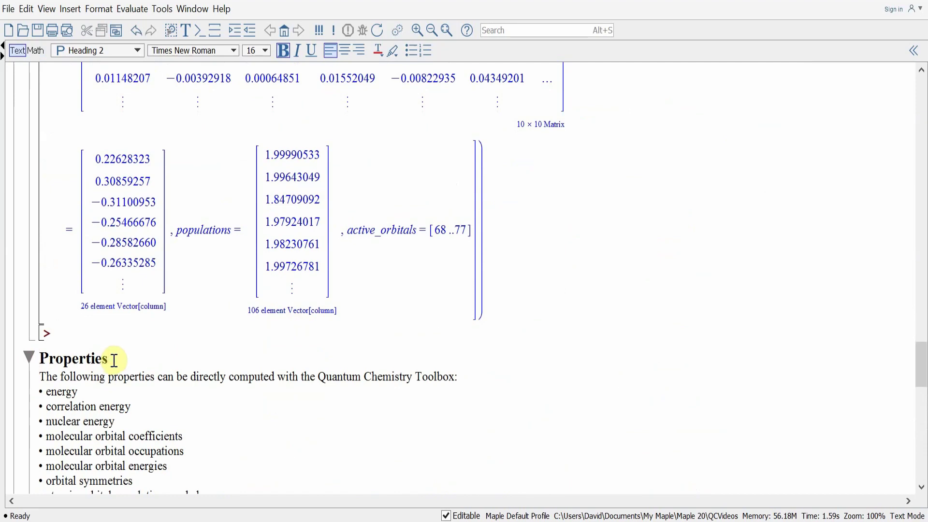
scroll(114, 360, down, 1)
scroll(114, 360, down, 3)
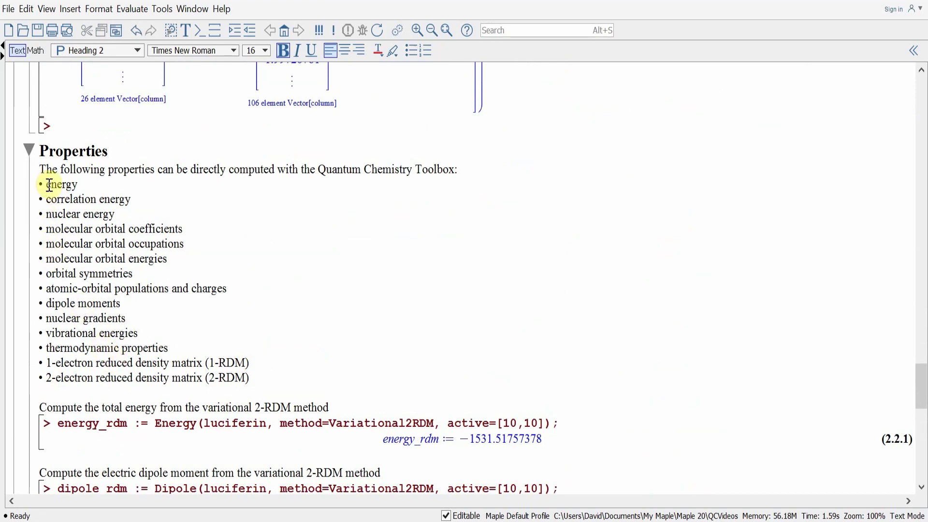
drag(47, 184, 267, 372)
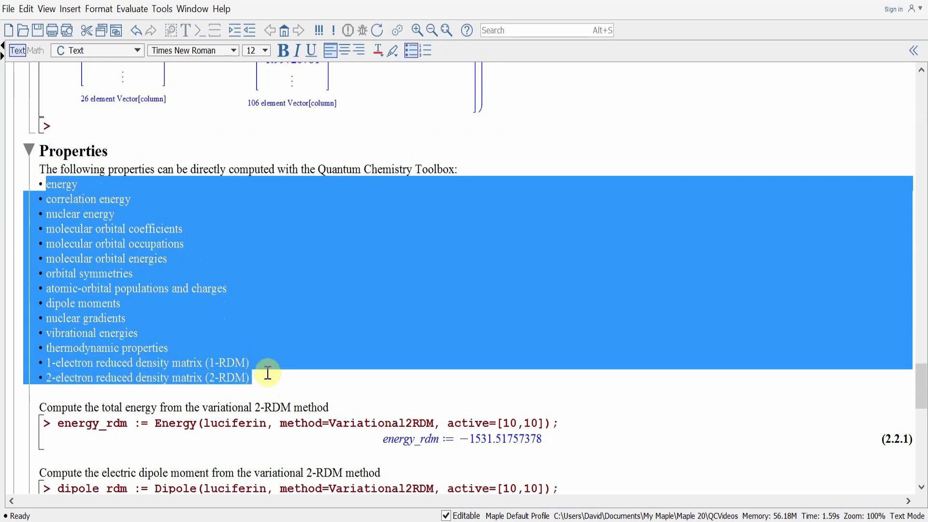
click(228, 406)
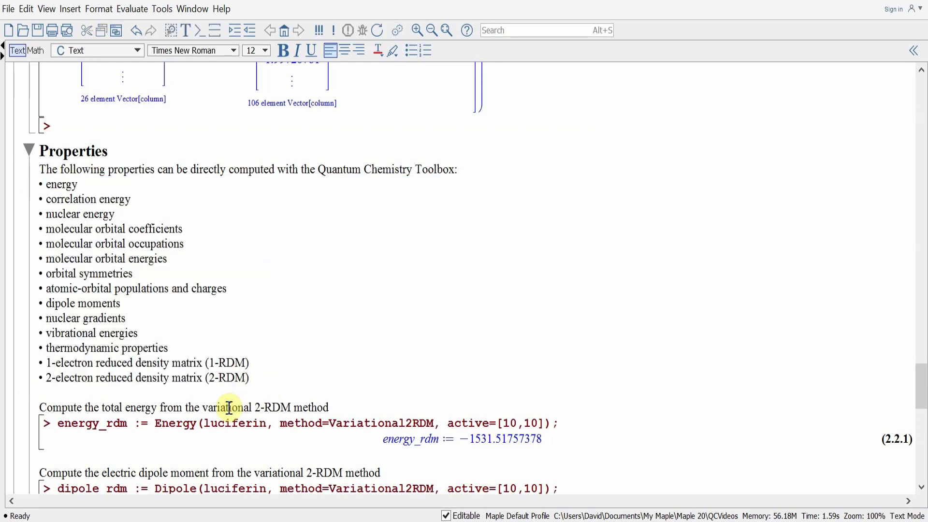
scroll(225, 407, down, 6)
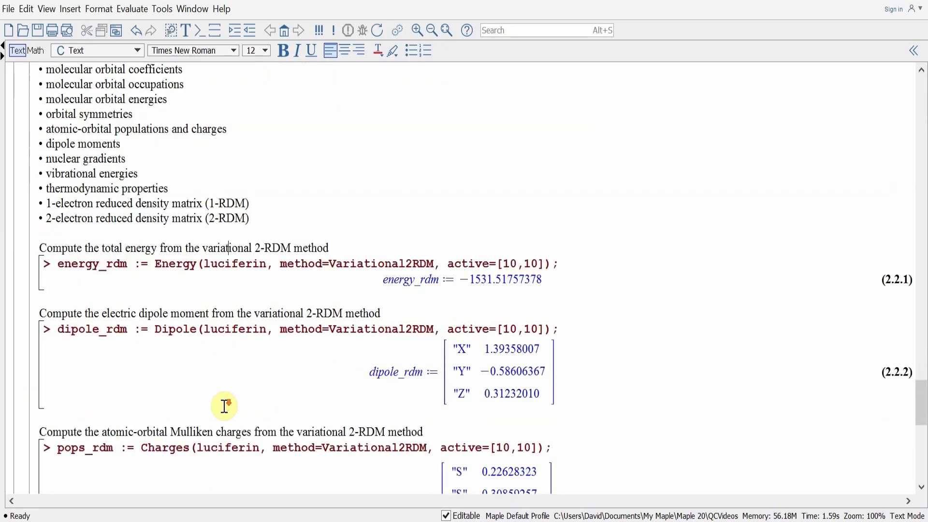
drag(155, 199, 574, 201)
click(573, 198)
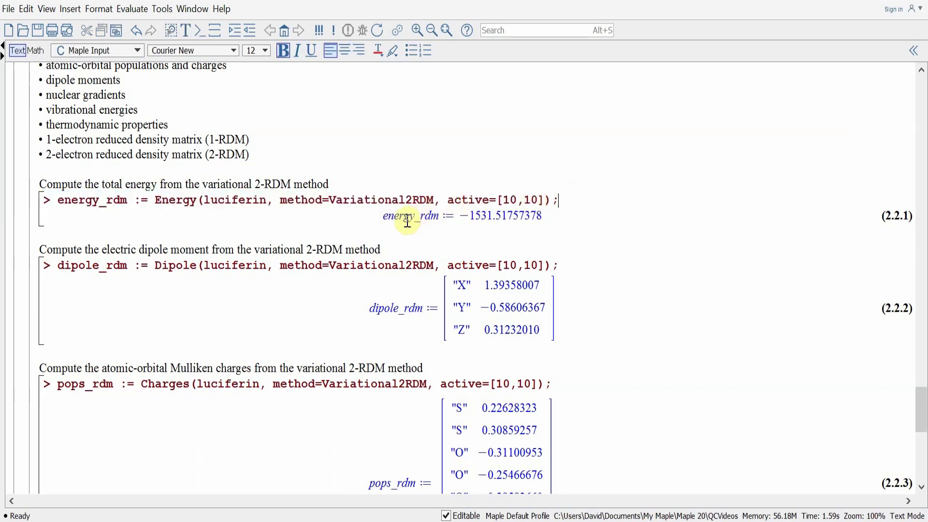
drag(387, 214, 547, 211)
click(409, 266)
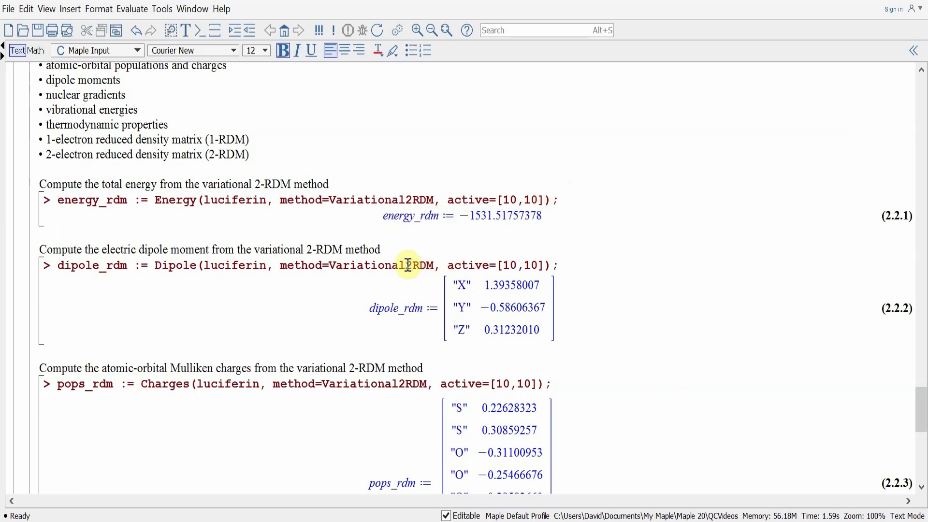
drag(155, 266, 198, 267)
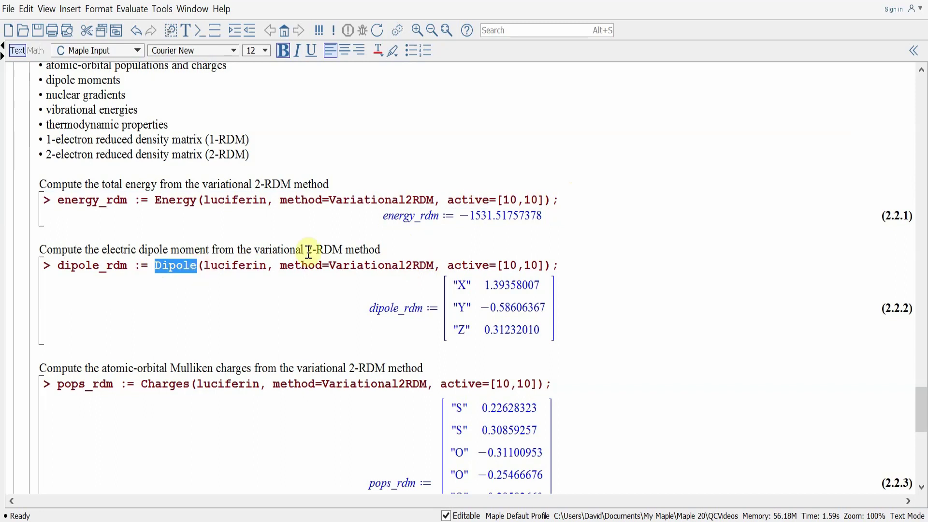
click(556, 264)
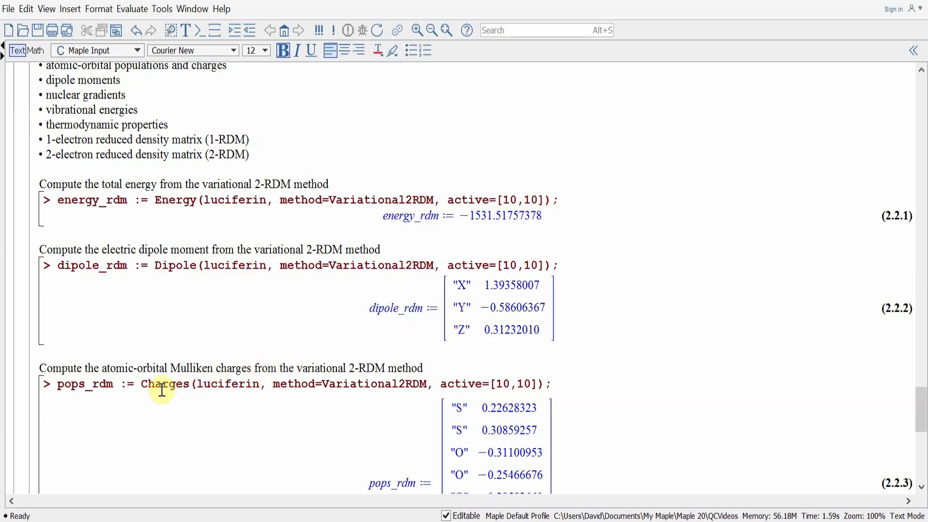
scroll(166, 382, down, 5)
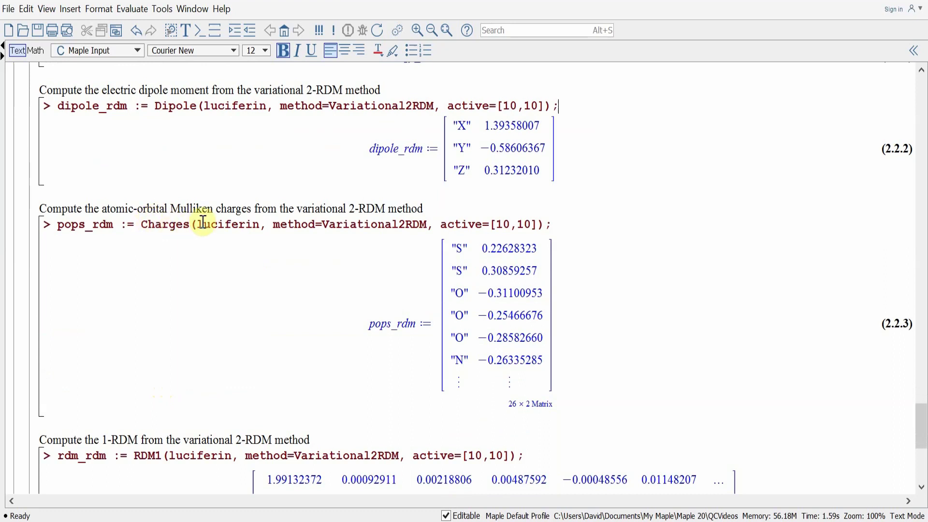
drag(449, 250, 486, 257)
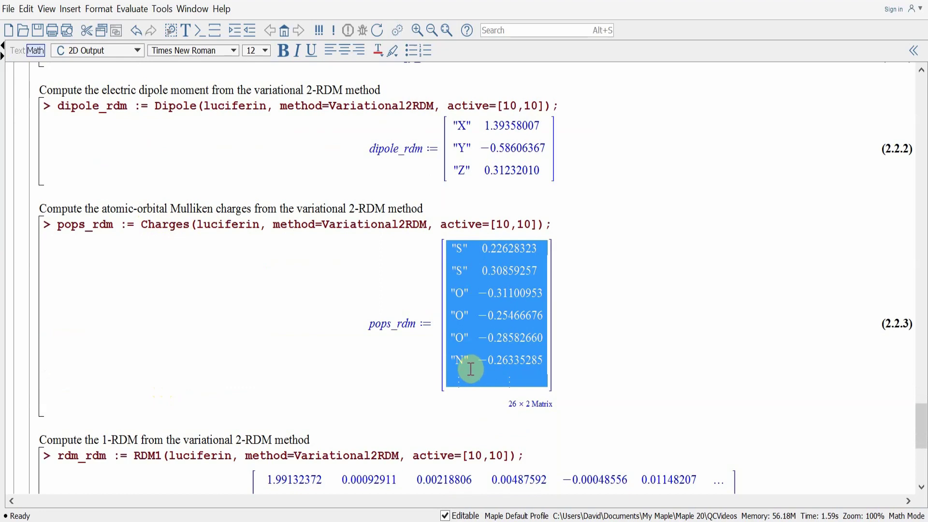
click(558, 227)
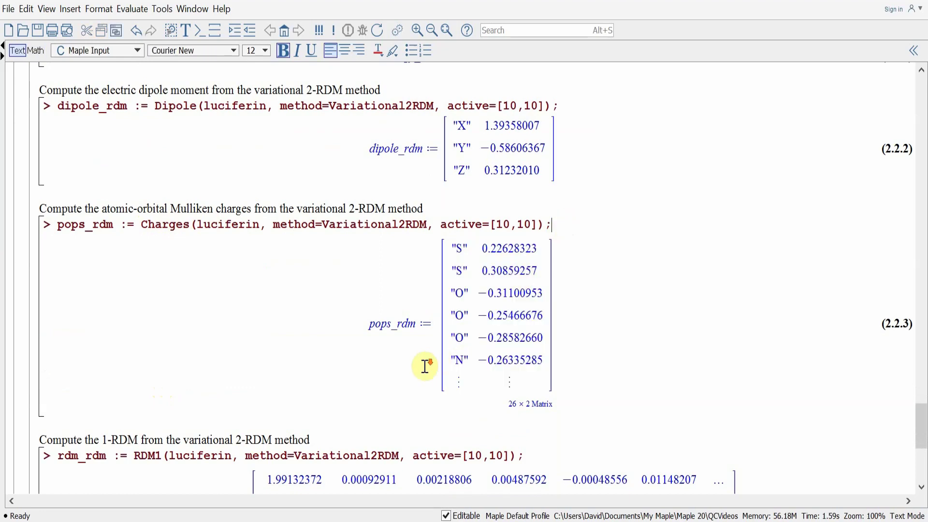
scroll(425, 366, down, 10)
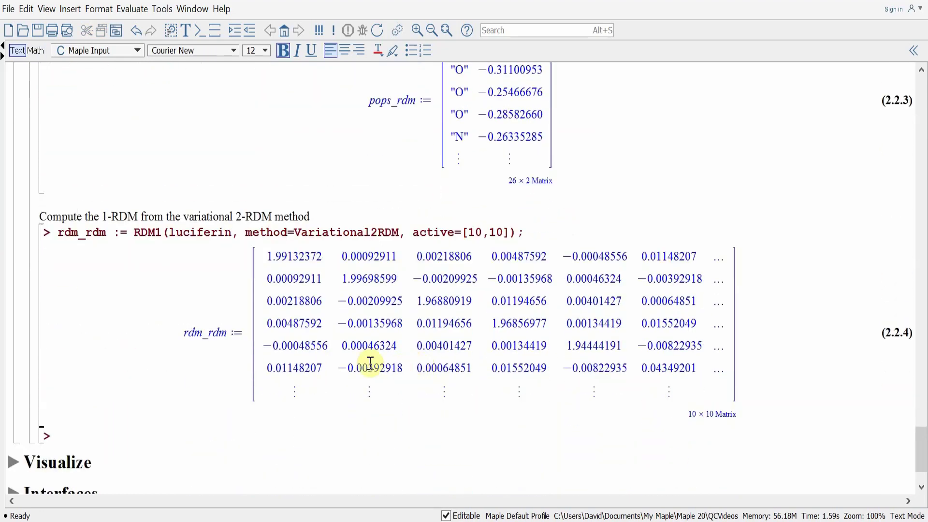
drag(134, 232, 404, 239)
drag(271, 256, 359, 324)
scroll(159, 366, down, 3)
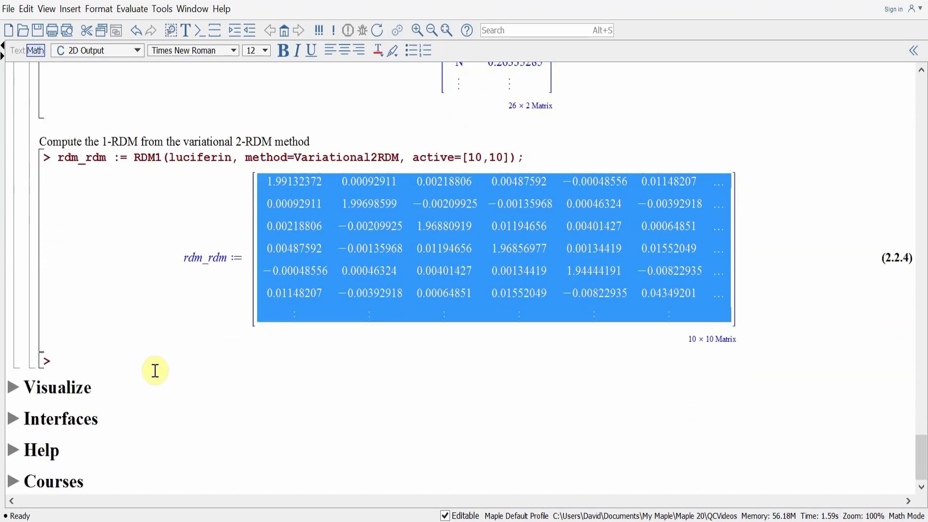
Step: Expand Visualize and tilt the DensityPlot3D(luciferin, rdm) electron-density plot slightly
click(13, 387)
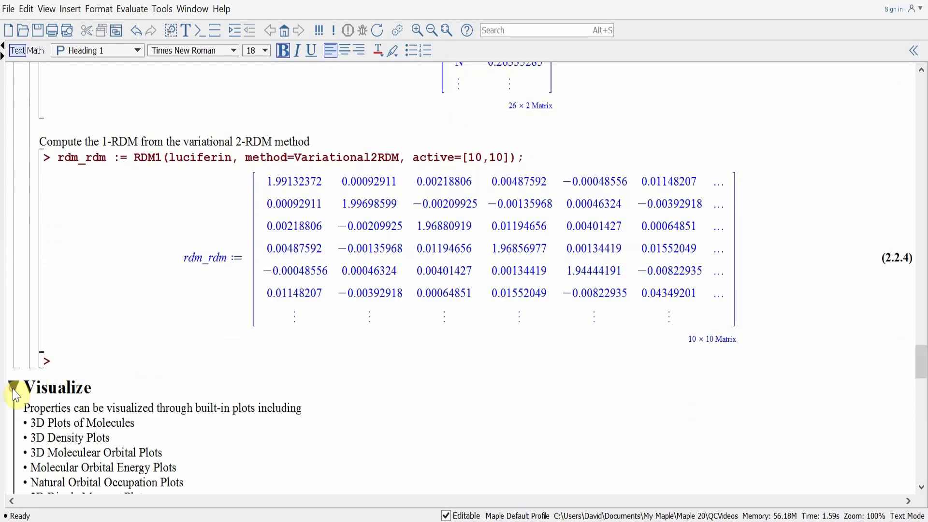
click(119, 378)
scroll(121, 378, down, 3)
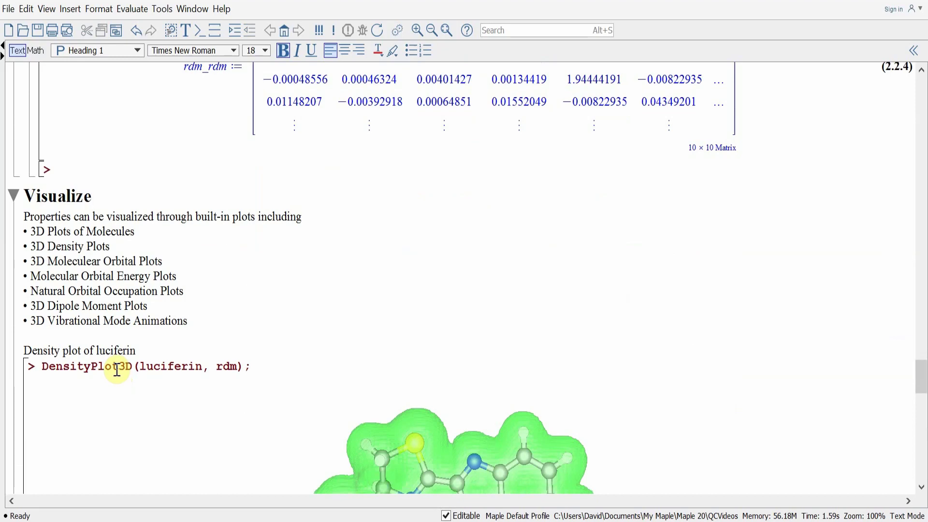
scroll(117, 369, down, 3)
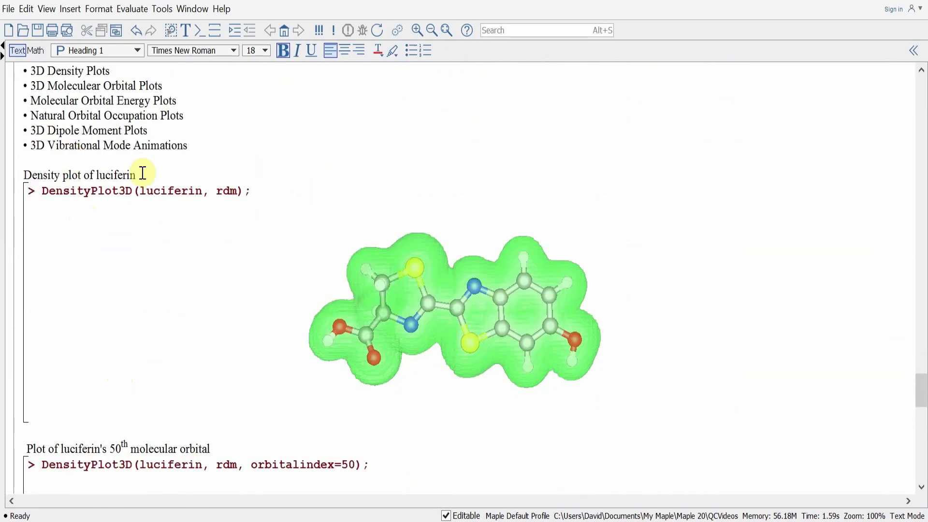
click(77, 193)
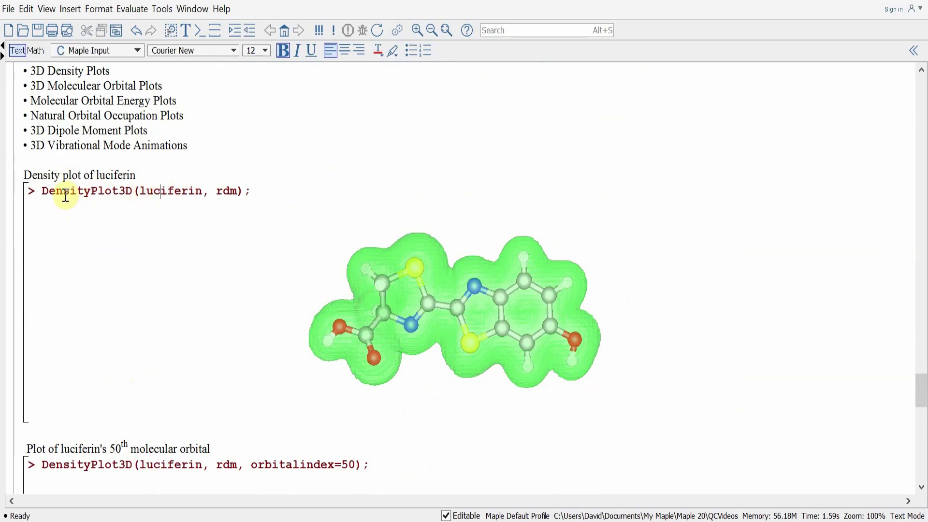
click(400, 291)
drag(400, 292, 408, 268)
Step: Highlight DensityPlot3D and the orbitalindex=50 argument in the 50th-orbital command
scroll(261, 431, down, 3)
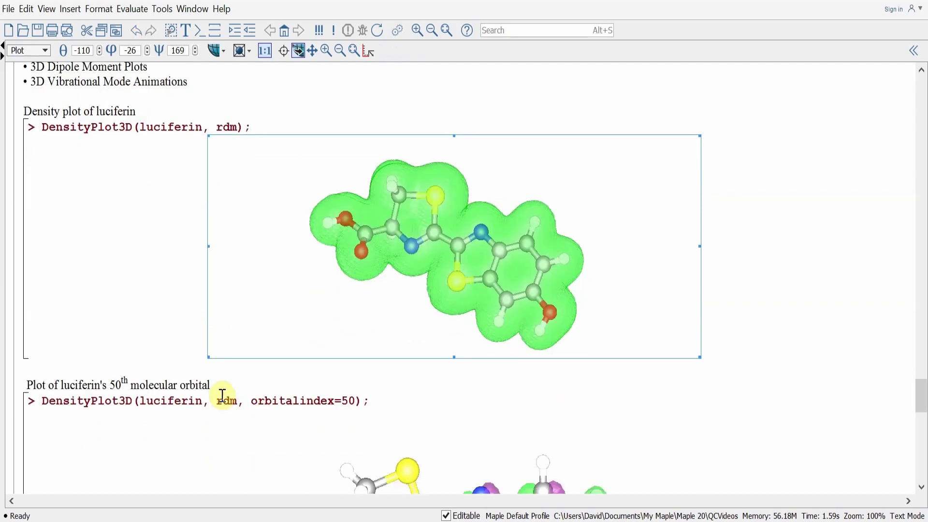
click(219, 382)
scroll(225, 378, down, 3)
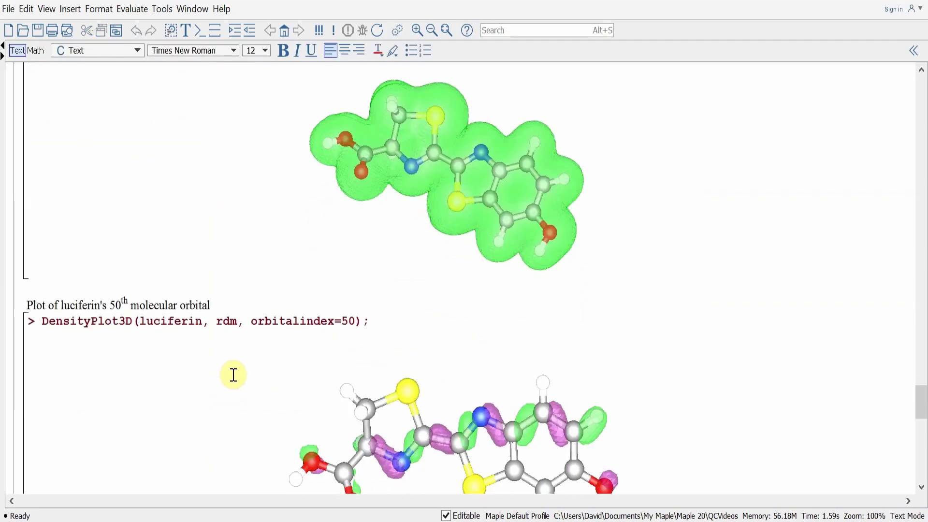
drag(39, 323, 133, 322)
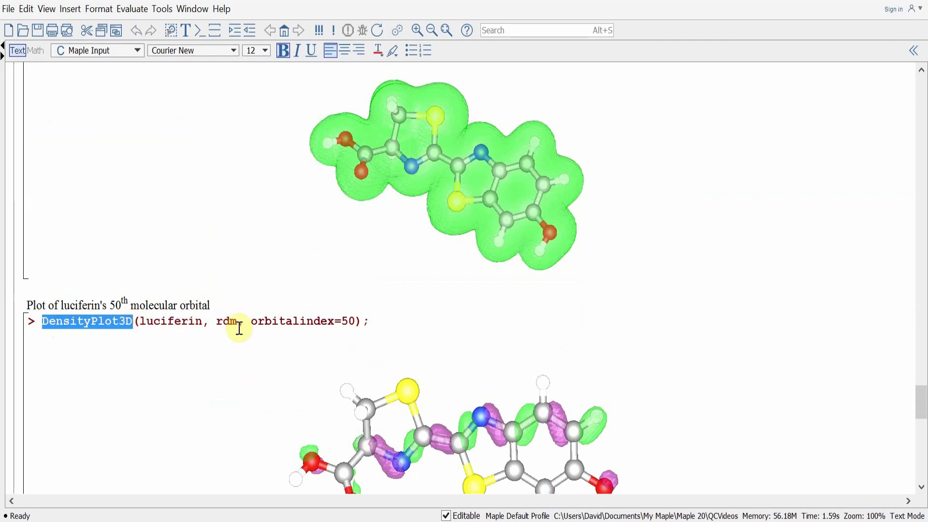
drag(251, 322, 353, 321)
click(367, 321)
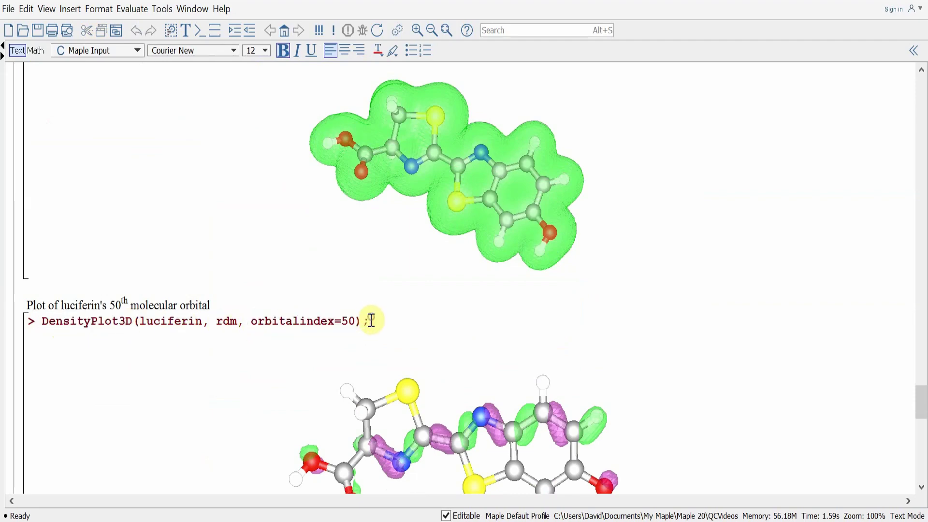
scroll(370, 348, down, 5)
Step: Rotate the 50th molecular orbital plot in several small turns to a new angle
click(370, 348)
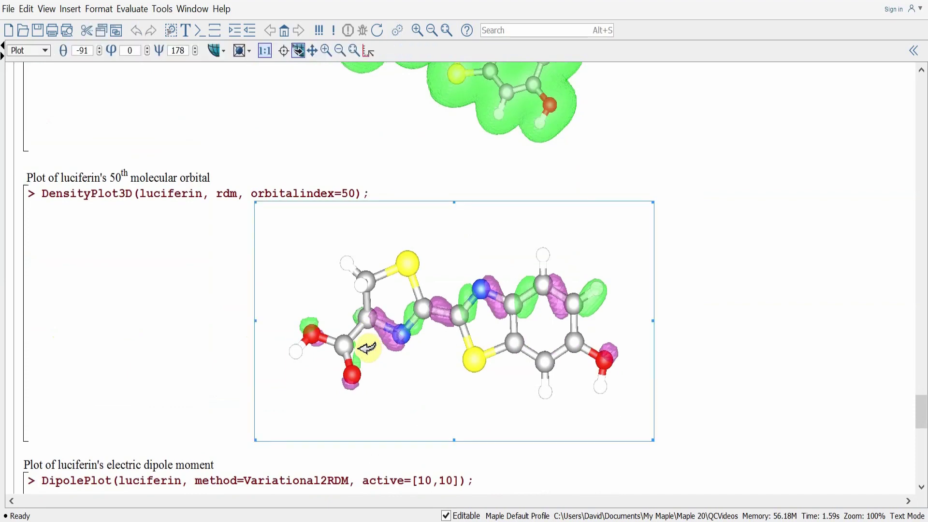
drag(364, 326, 403, 320)
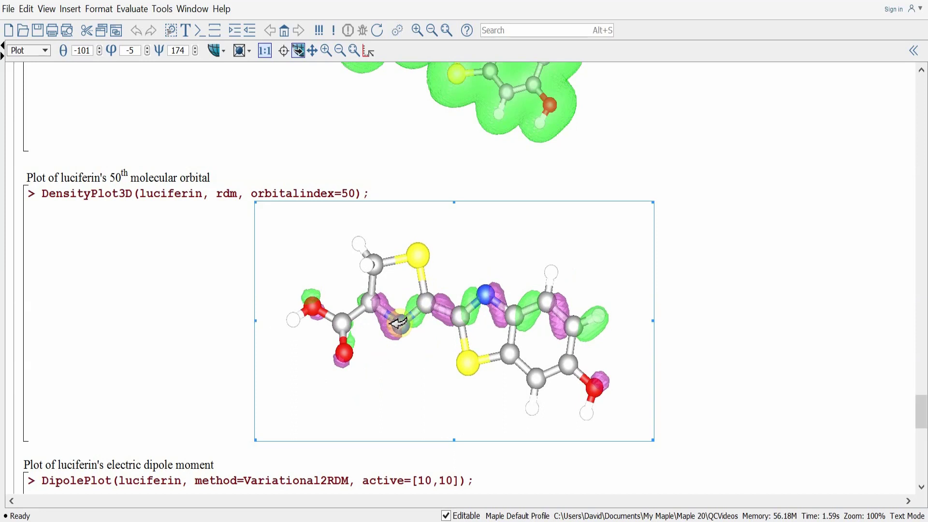
mouse_move(383, 346)
mouse_down()
mouse_move(372, 325)
mouse_move(383, 338)
mouse_up()
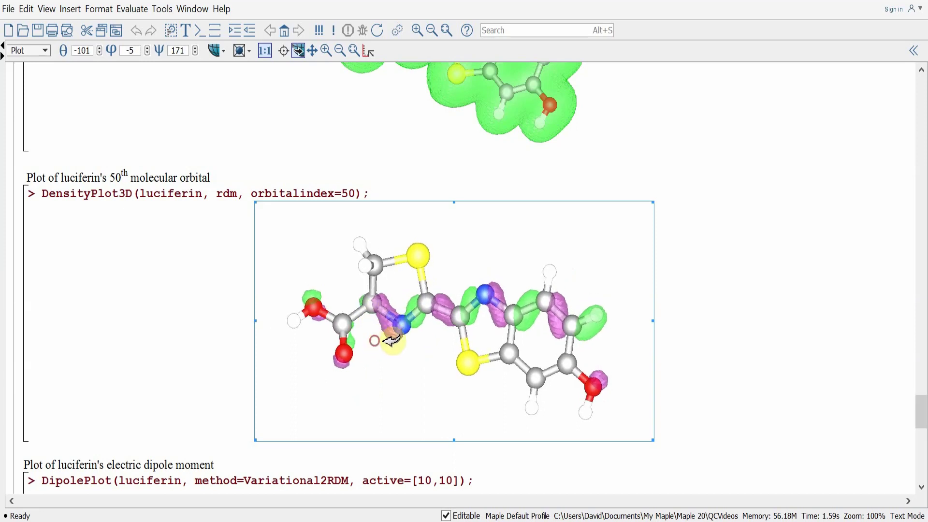
drag(420, 313, 379, 387)
scroll(325, 449, down, 3)
scroll(325, 450, down, 3)
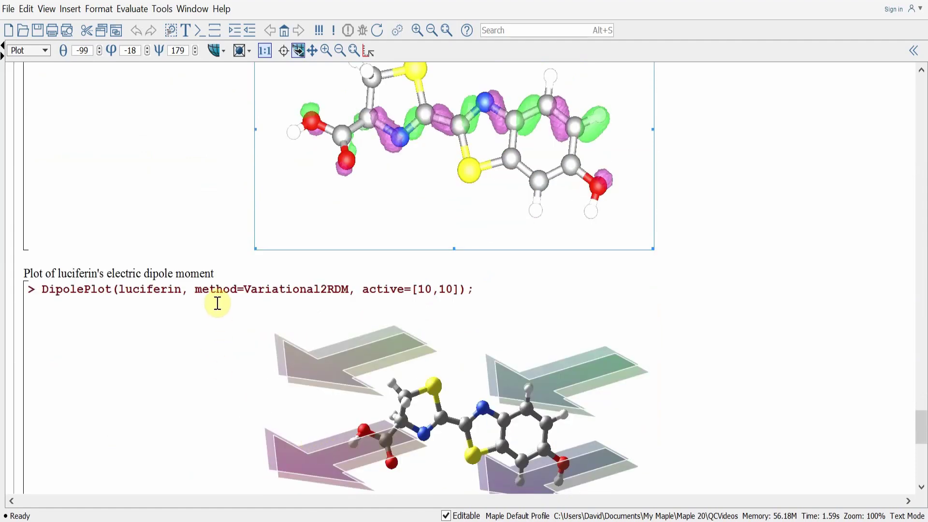
Step: Highlight the DipolePlot command's method and active=[10,10] arguments
click(486, 296)
drag(41, 288, 444, 288)
click(470, 286)
drag(362, 289, 454, 292)
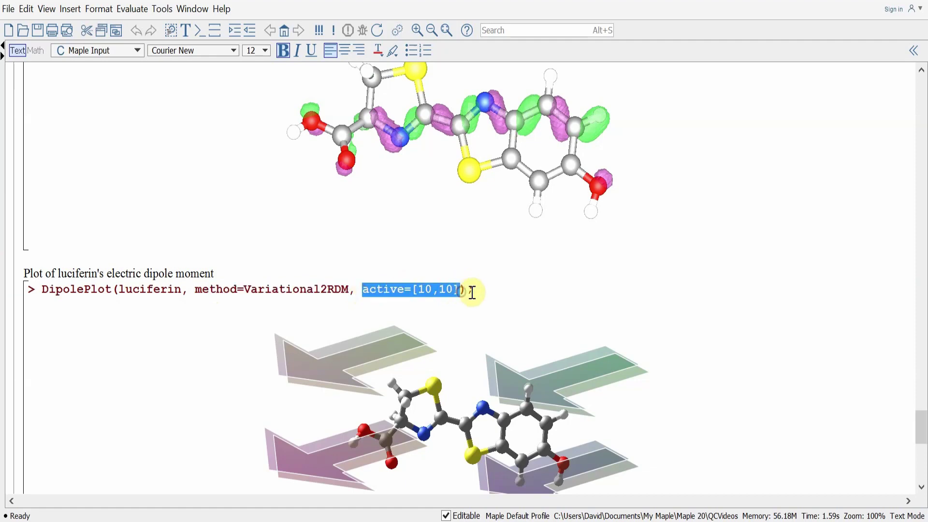
click(472, 291)
scroll(435, 299, down, 4)
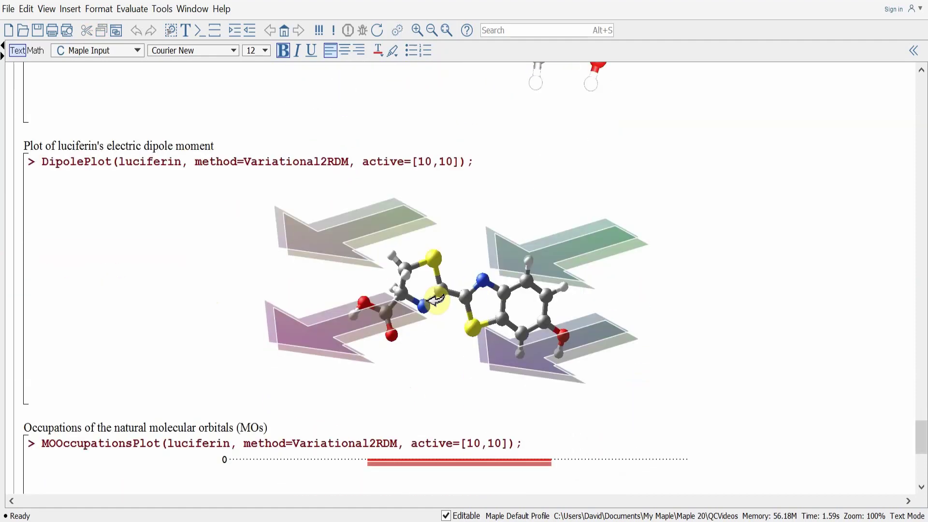
Step: Rotate the dipole moment plot and bring MOOccupationsPlot fully into view
drag(391, 290, 393, 201)
scroll(237, 426, down, 3)
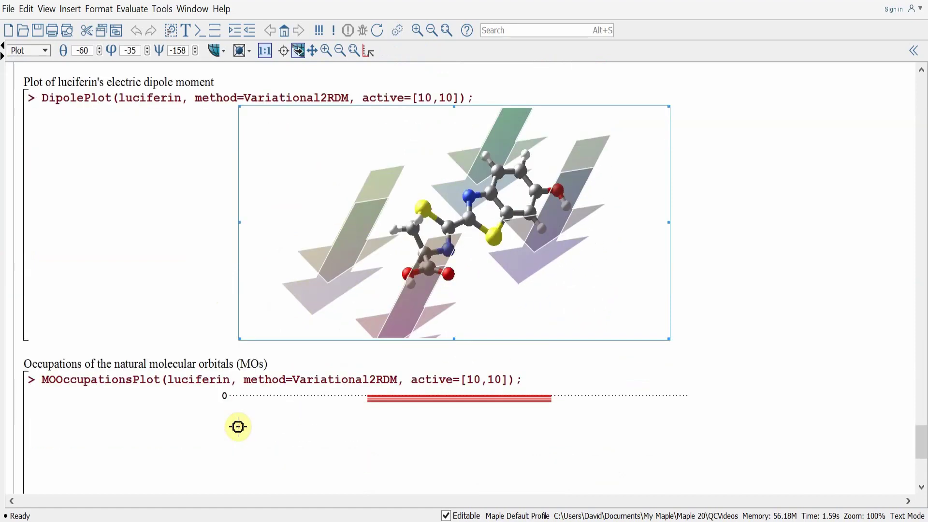
scroll(238, 426, down, 8)
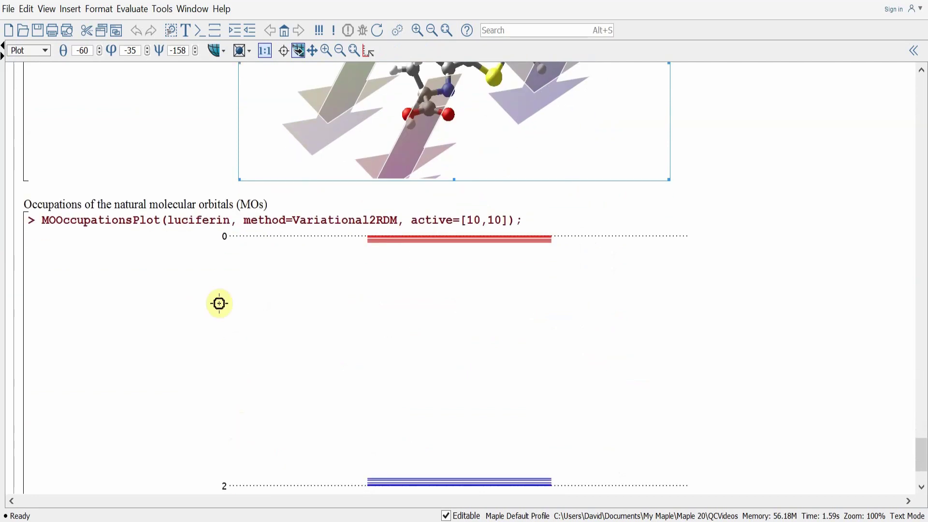
click(269, 219)
scroll(276, 222, down, 3)
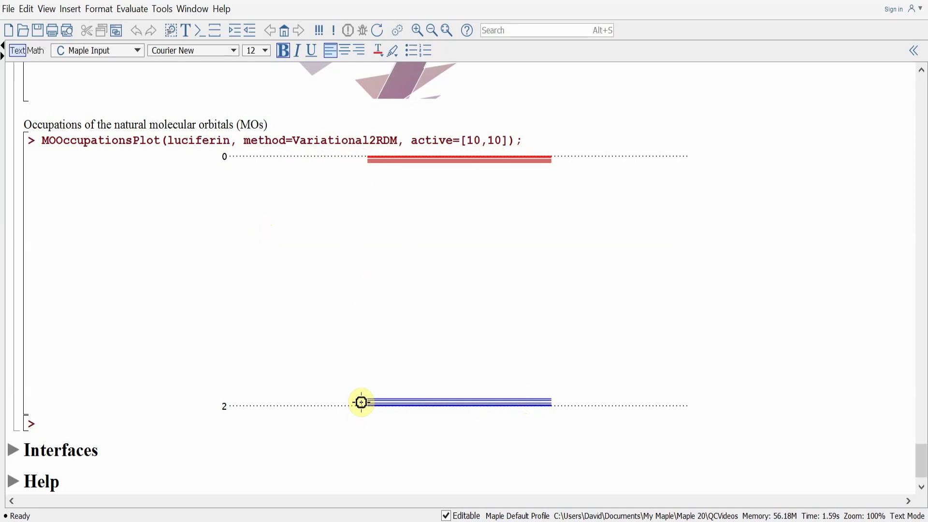
Step: Expand Interfaces to show its four interfaces and place the caret on Interactive();
click(107, 448)
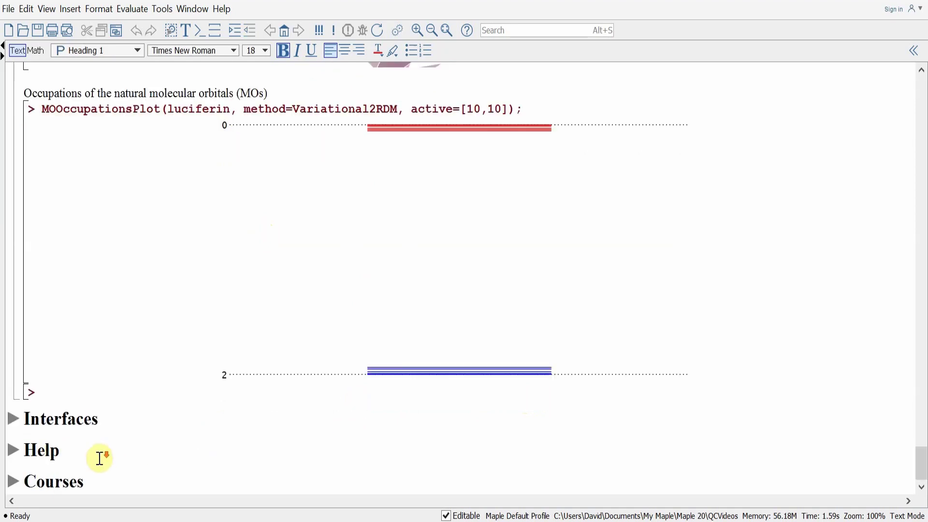
click(14, 419)
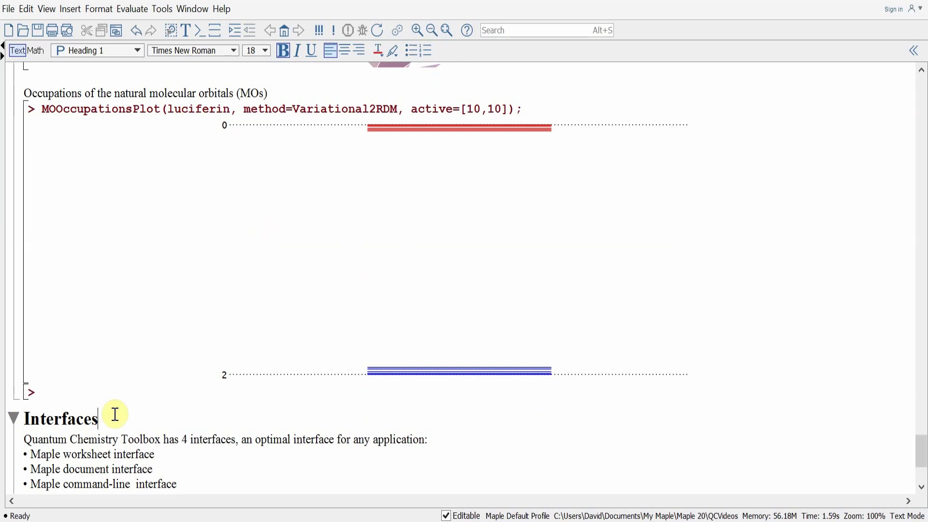
scroll(115, 414, down, 3)
click(161, 370)
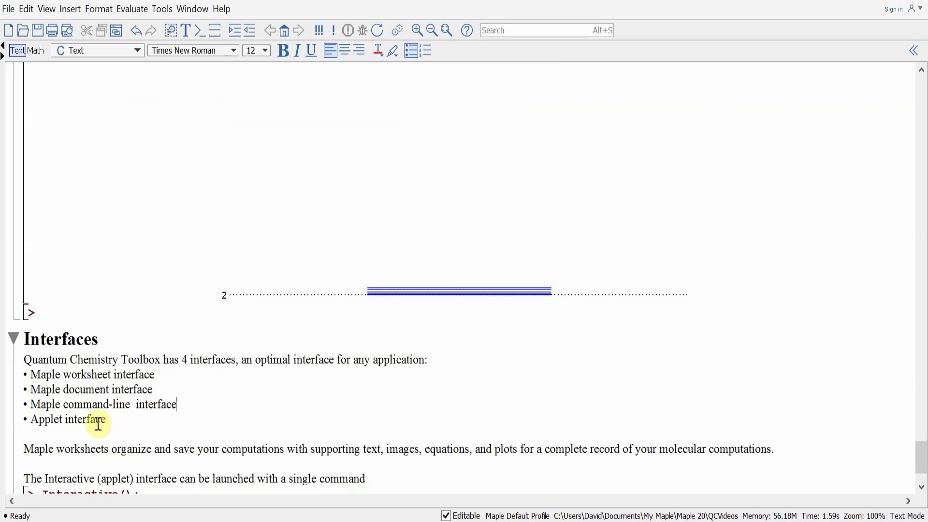
scroll(112, 422, down, 3)
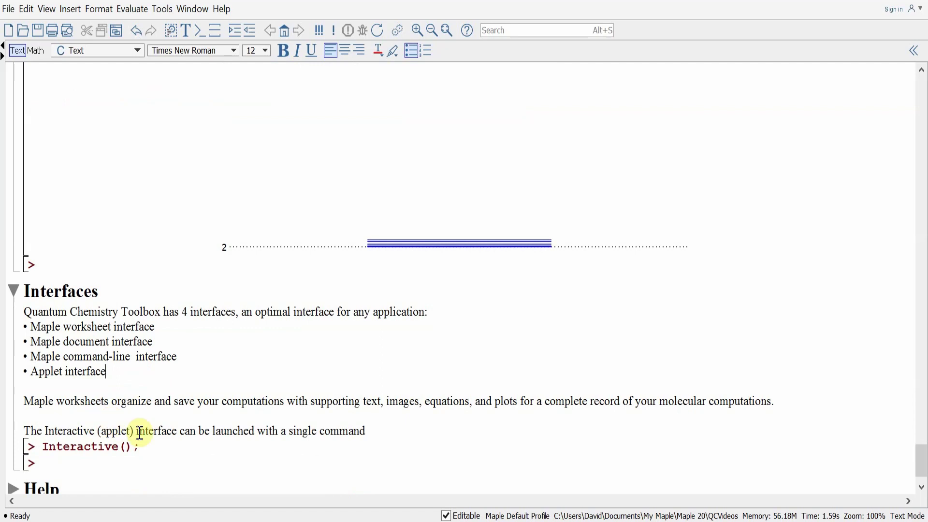
click(153, 445)
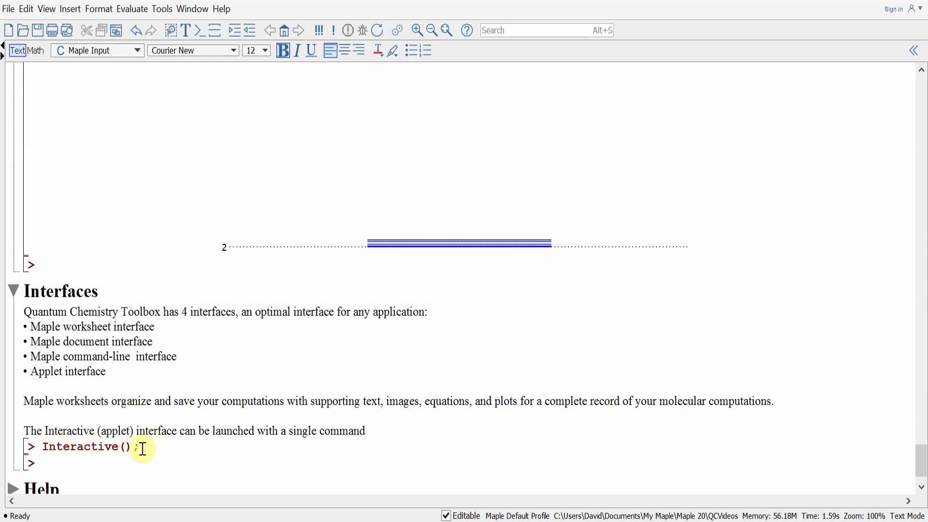
Step: Launch the Quantum Chemistry applet and load luciferin's geometry from the web, keeping sto3g
key(Return)
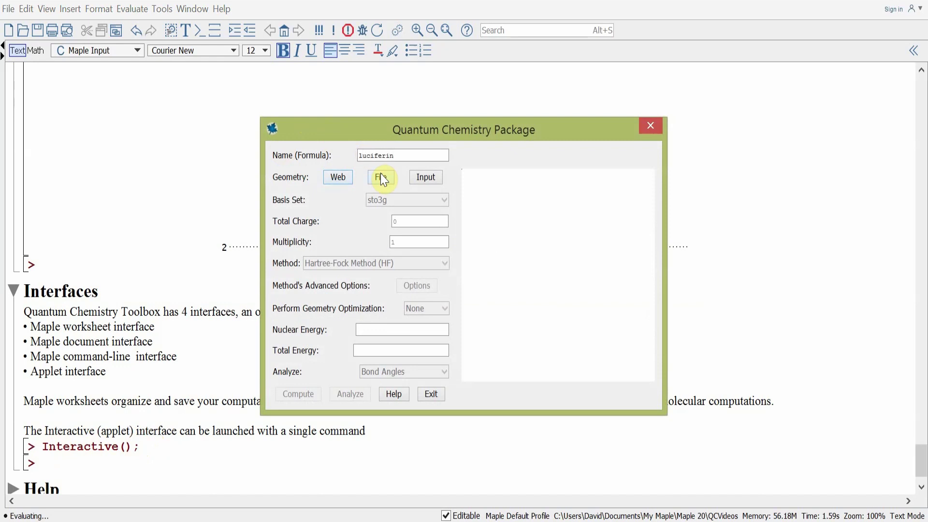
click(335, 174)
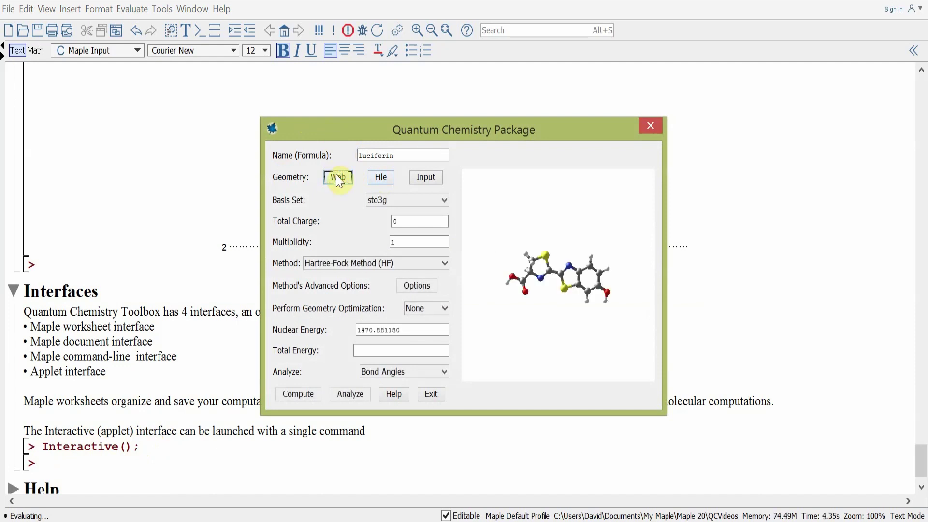
click(540, 262)
mouse_move(538, 262)
mouse_down()
mouse_move(528, 233)
mouse_move(507, 224)
mouse_move(504, 252)
mouse_move(523, 259)
mouse_up()
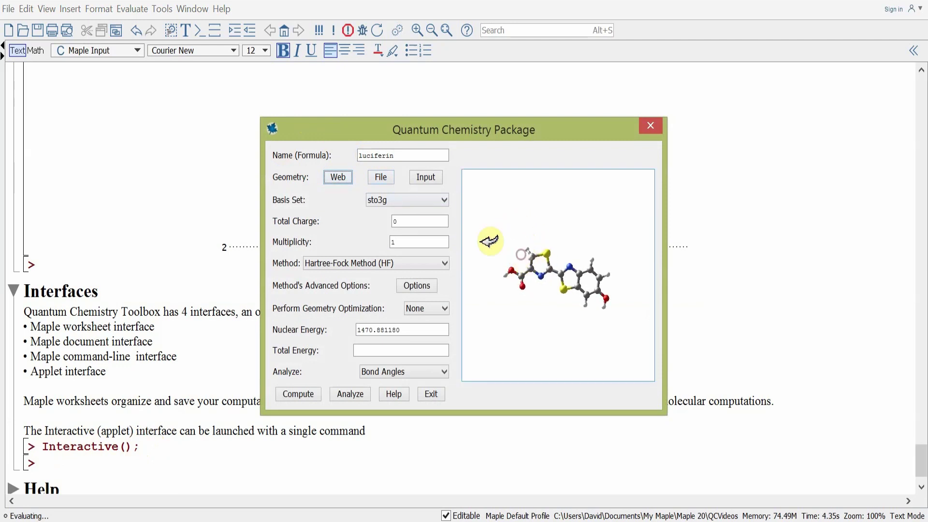
click(443, 200)
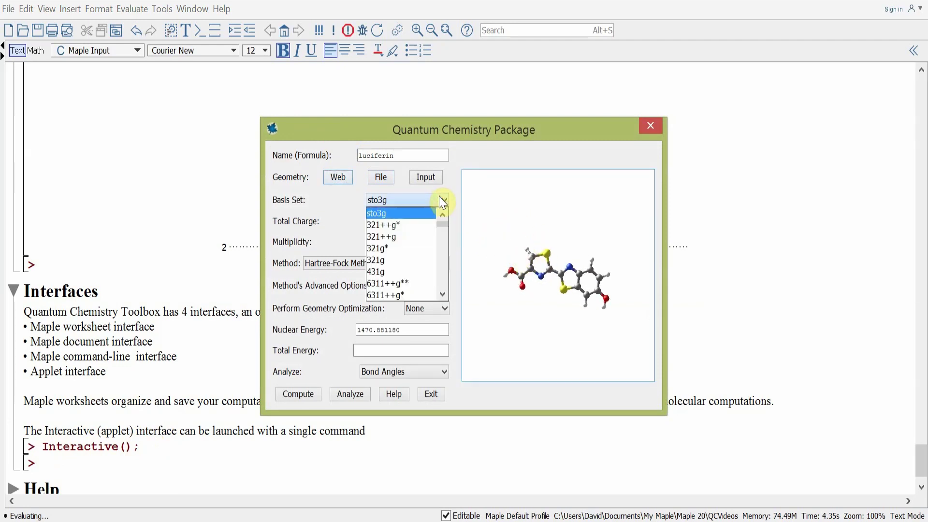
mouse_move(441, 222)
mouse_down()
mouse_move(447, 255)
mouse_move(448, 221)
mouse_up()
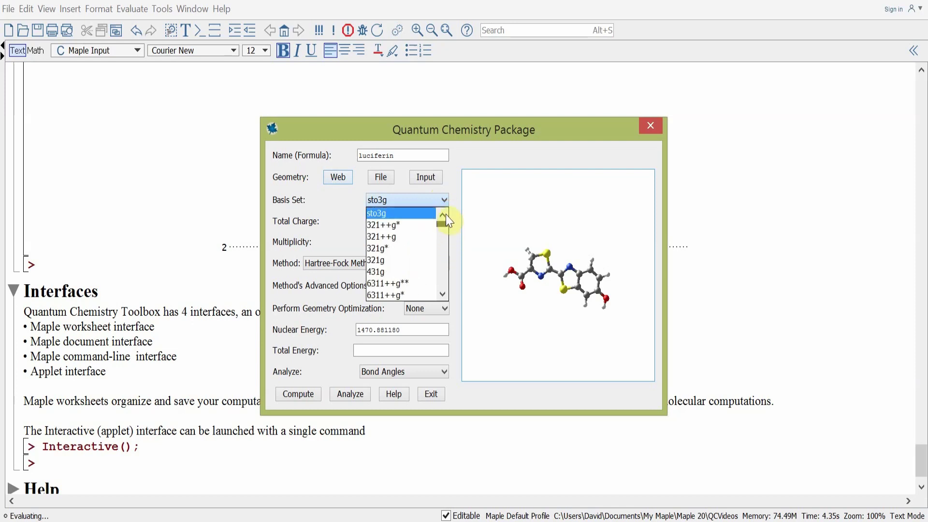
click(452, 186)
click(419, 241)
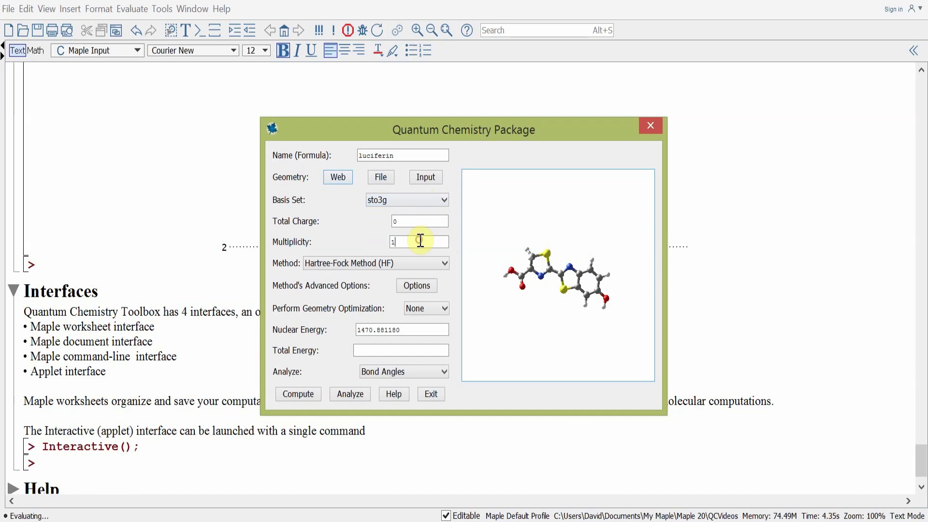
Step: Choose Density Functional Theory (DFT) and save its options with Symmetry set to true
click(420, 266)
mouse_move(441, 295)
mouse_down()
mouse_move(443, 317)
mouse_move(444, 291)
mouse_up()
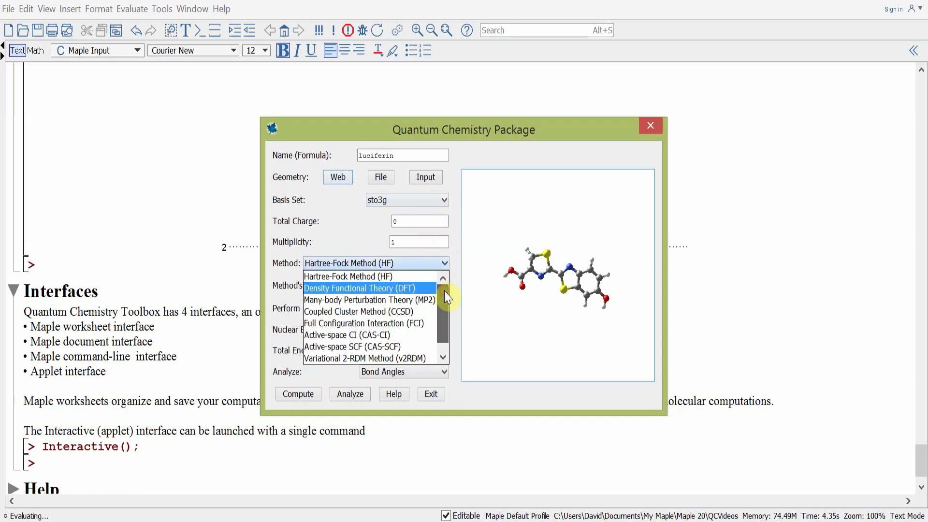
click(420, 288)
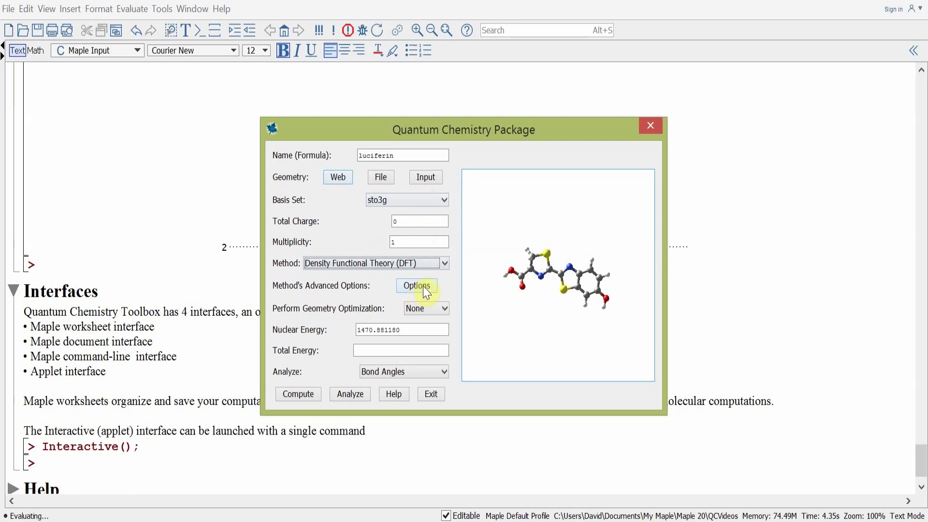
click(424, 289)
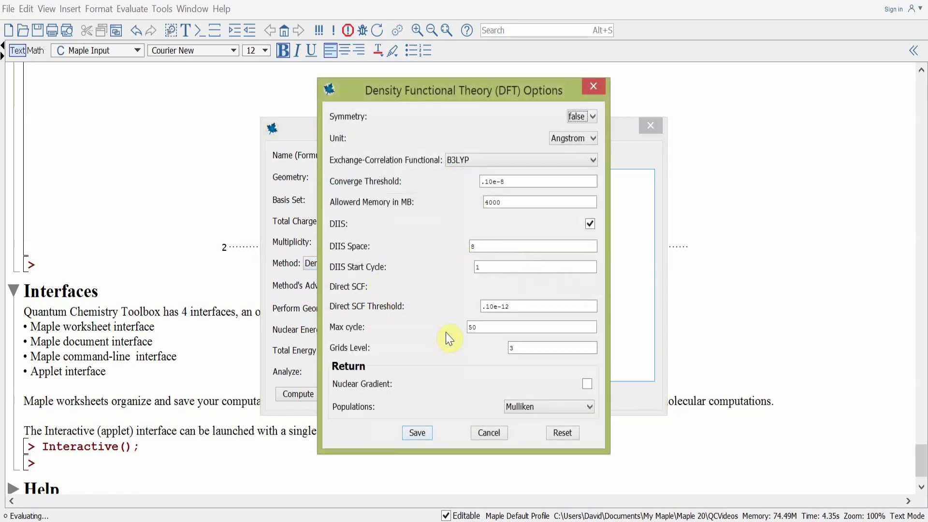
click(583, 117)
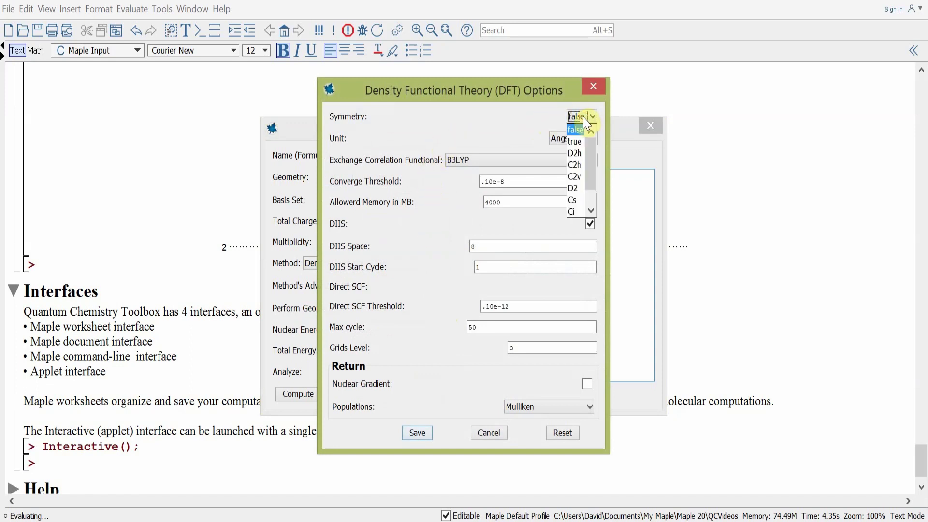
click(577, 143)
click(416, 432)
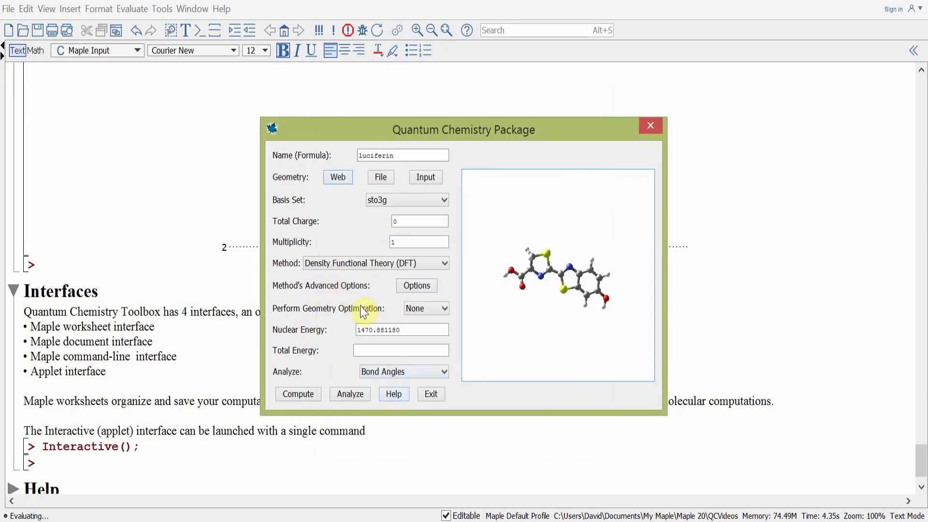
Step: Keep geometry optimization at None and run the DFT computation on luciferin
click(418, 309)
click(418, 309)
click(297, 394)
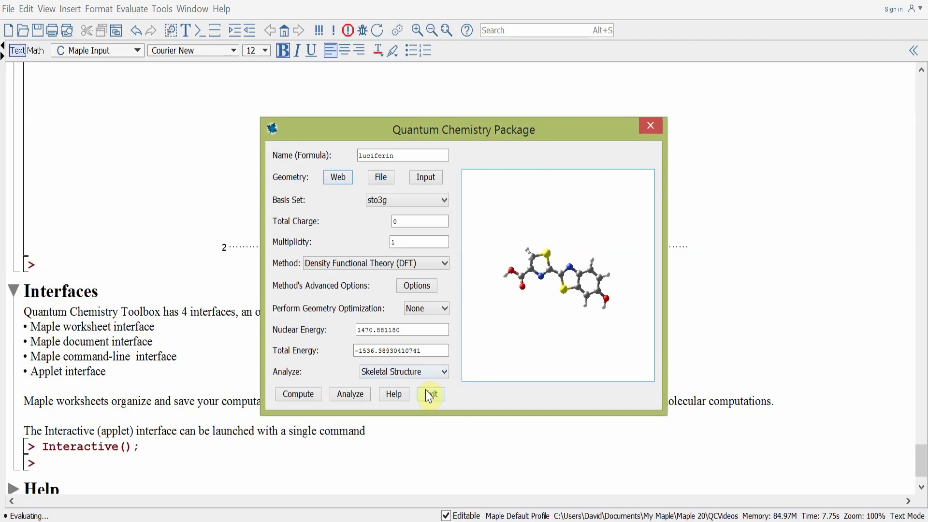
Step: View the AO Populations analysis results, then close them
click(423, 372)
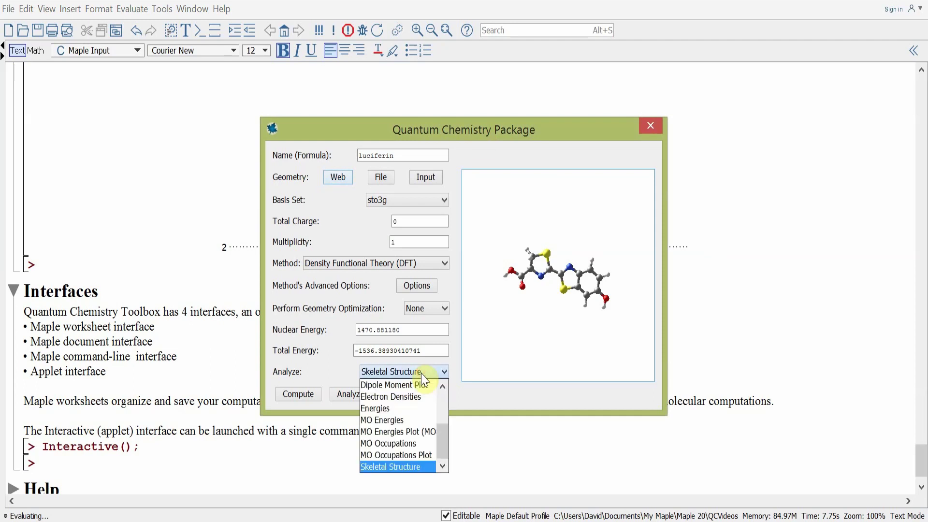
click(445, 402)
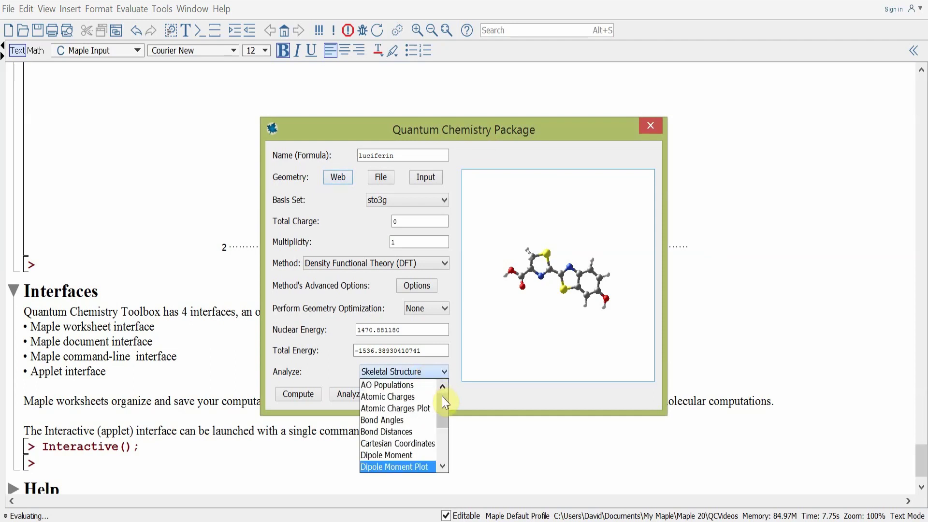
click(411, 384)
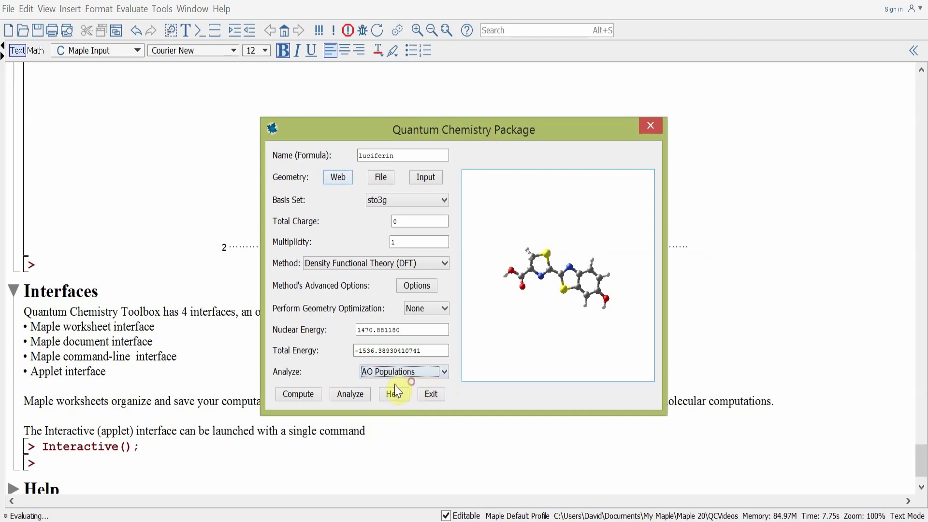
click(348, 394)
drag(488, 263, 482, 91)
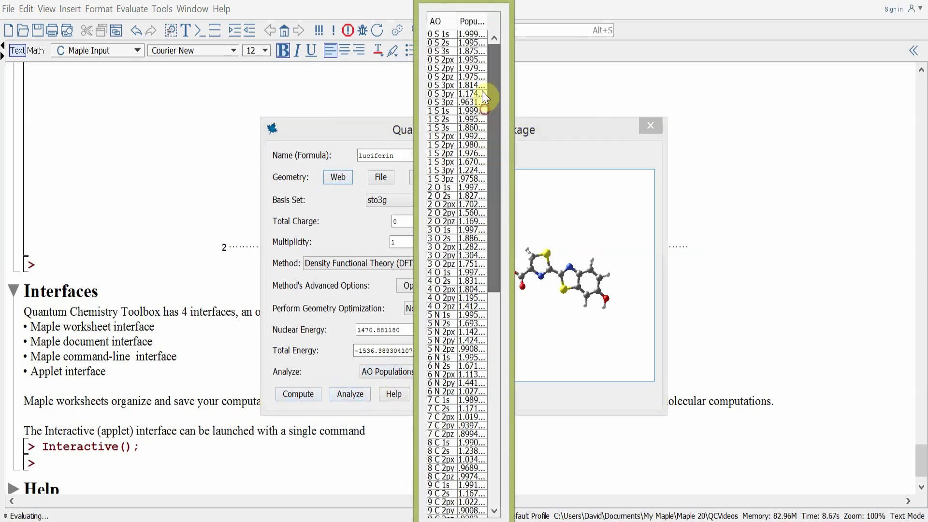
click(488, 2)
Step: View and close the Atomic Charges and Bond Distances tables
click(413, 368)
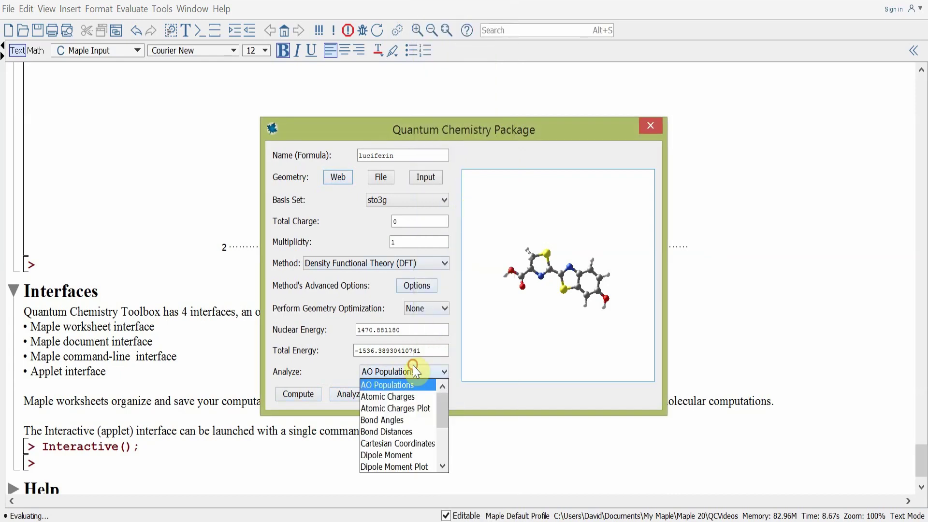
click(405, 396)
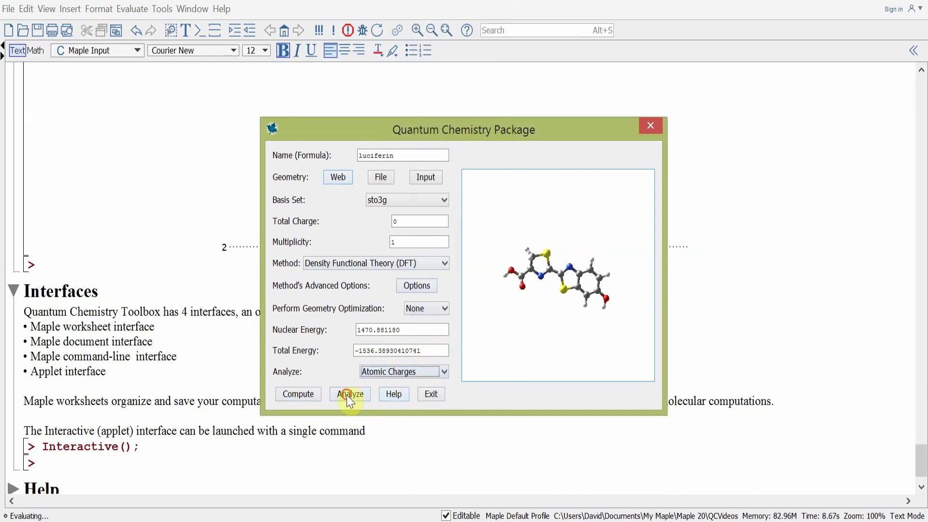
click(350, 395)
click(463, 397)
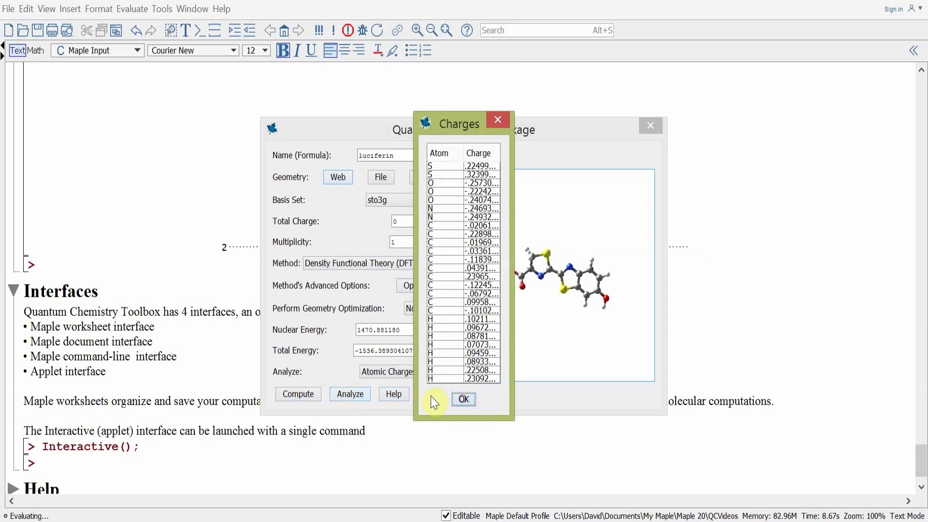
click(414, 372)
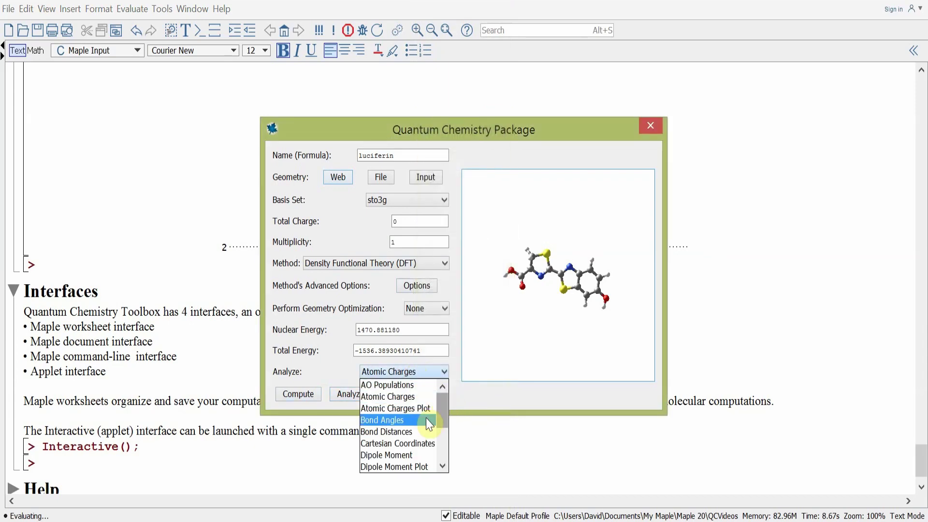
click(407, 430)
click(352, 395)
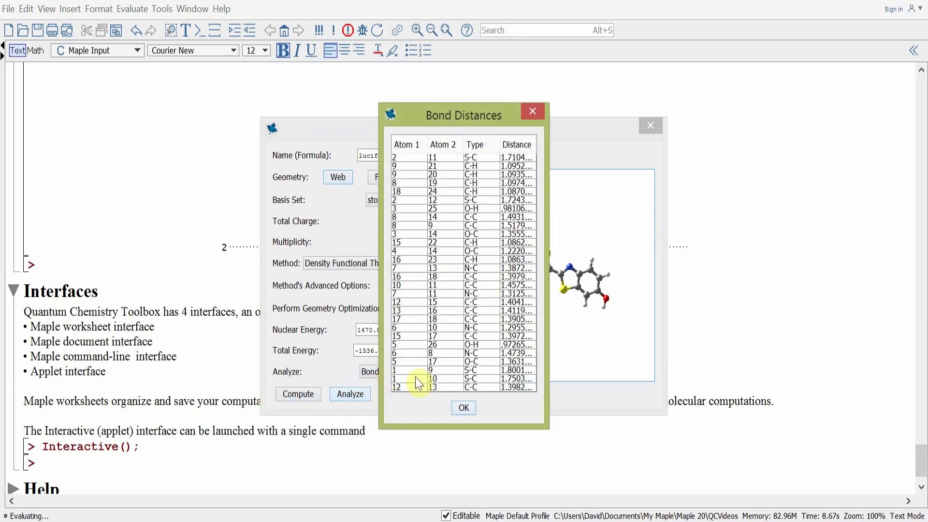
click(465, 408)
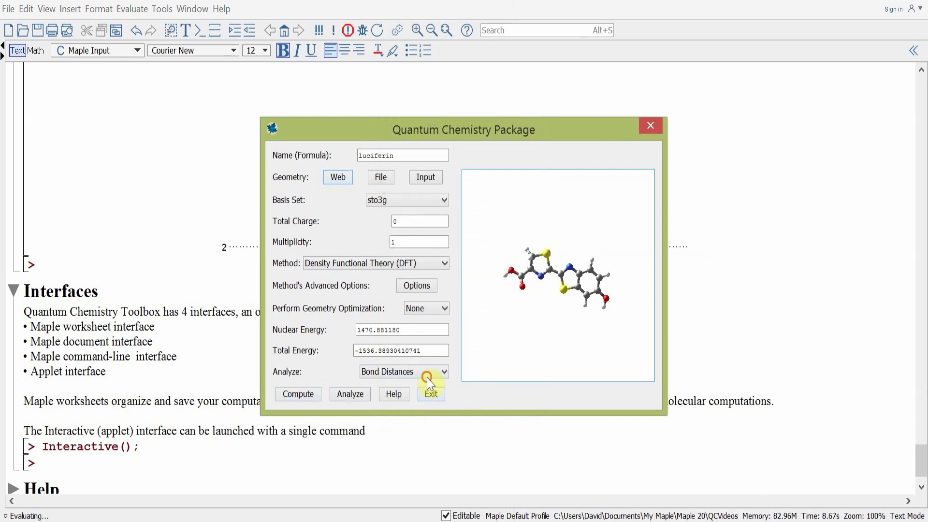
Step: Show the MO Energies Plot diagram, then close it
click(427, 372)
drag(439, 421, 449, 451)
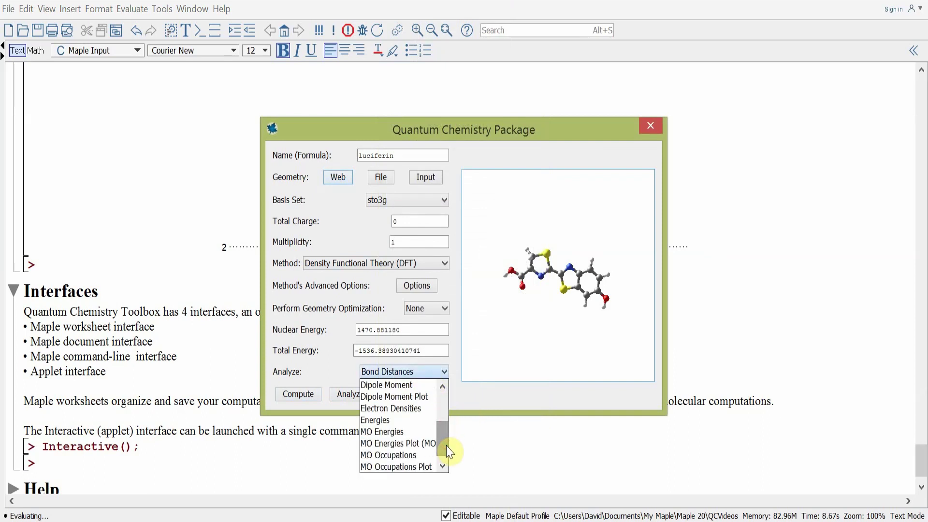
click(402, 443)
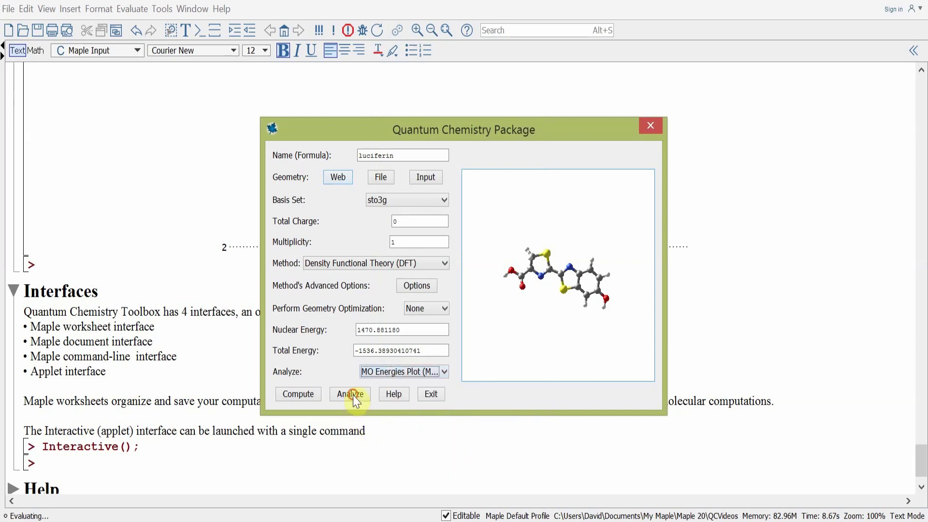
click(347, 394)
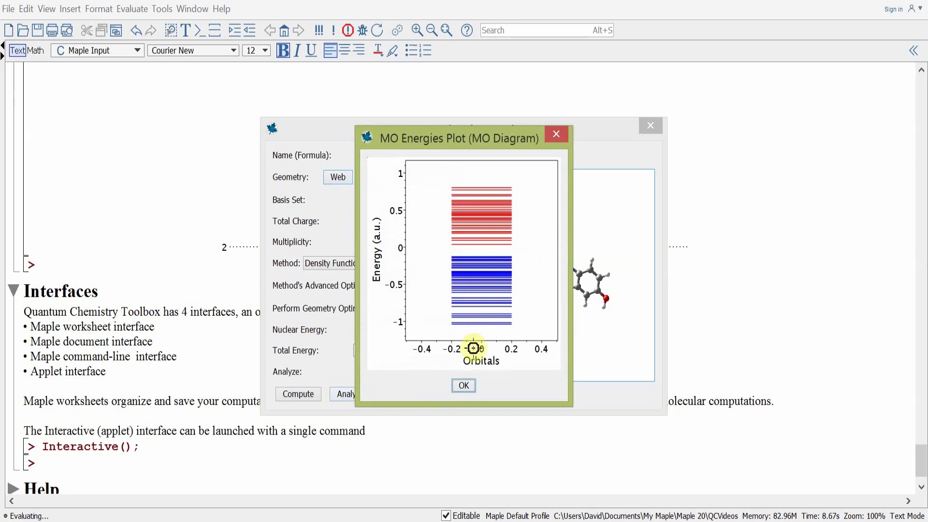
click(463, 385)
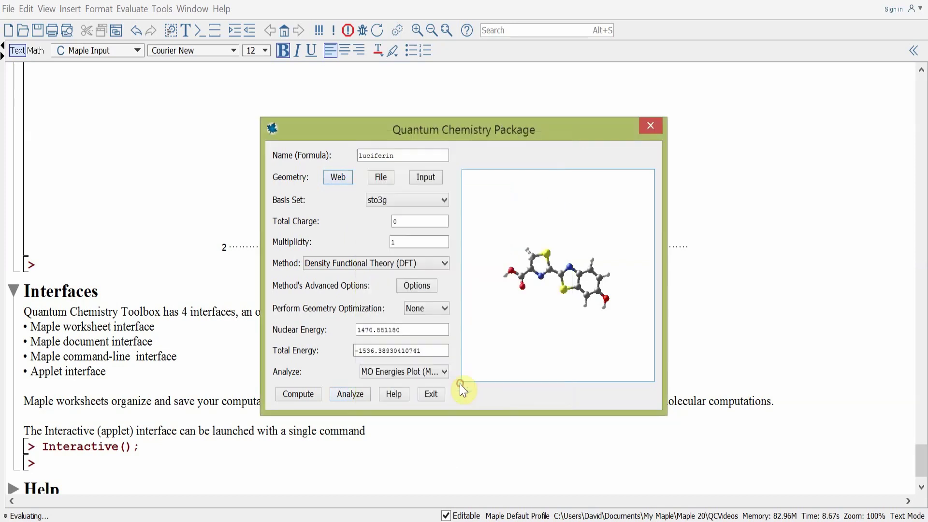
Step: Show luciferin's 2-D Skeletal Structure, then close it
click(435, 372)
scroll(452, 421, down, 1)
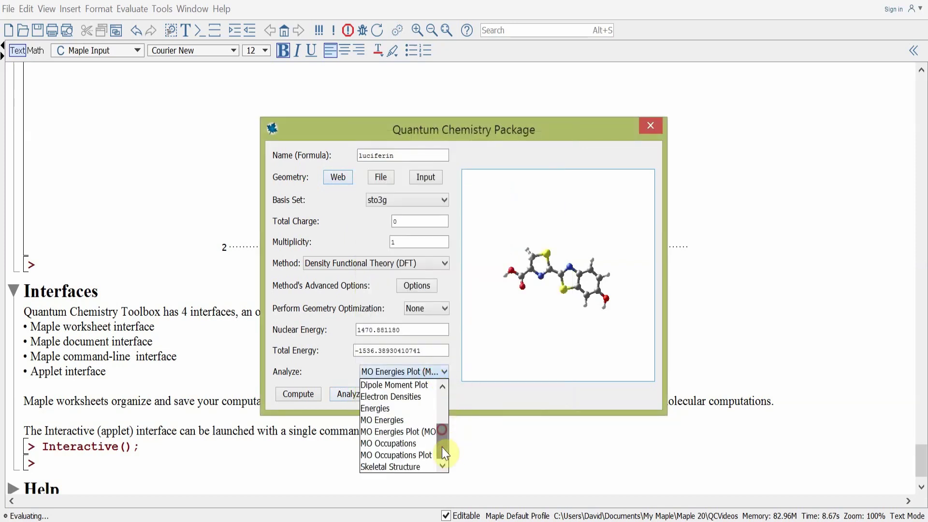
click(413, 467)
click(350, 393)
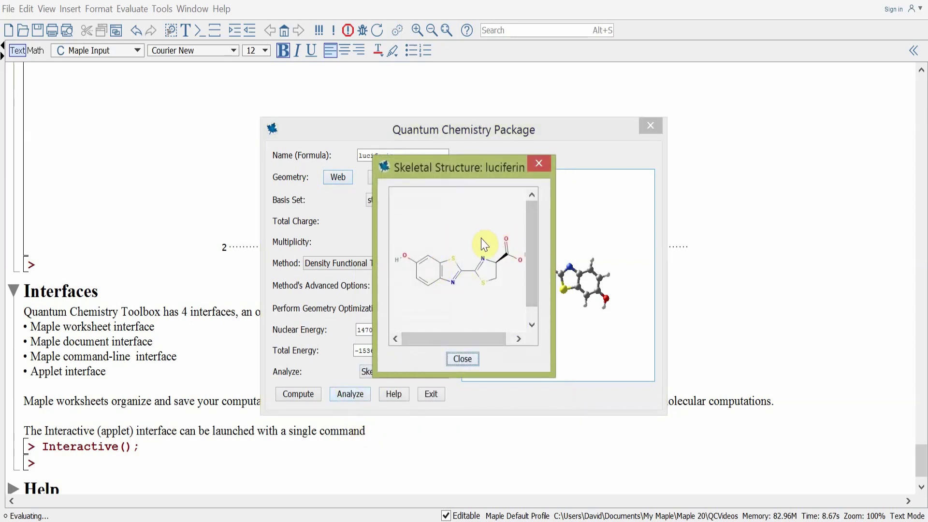
click(463, 359)
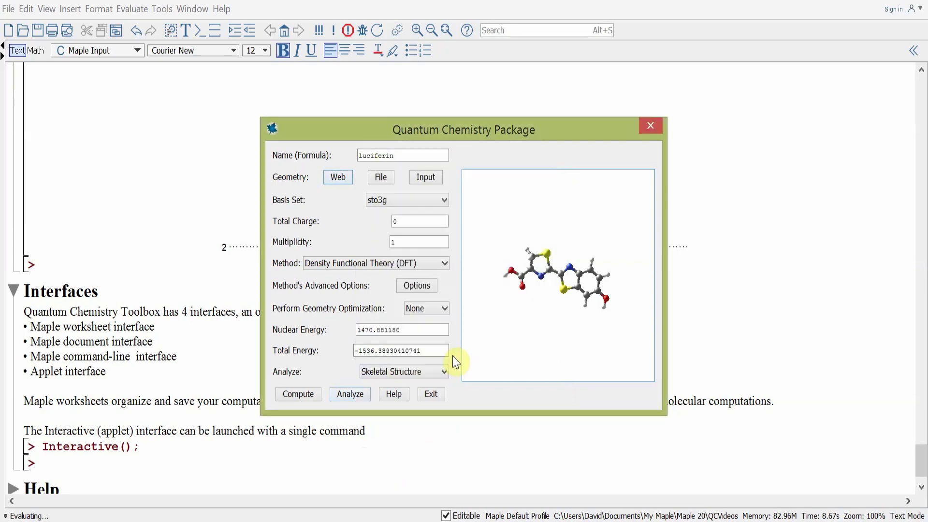
Step: Read and dismiss the applet's help text, then exit the Quantum Chemistry applet
click(393, 393)
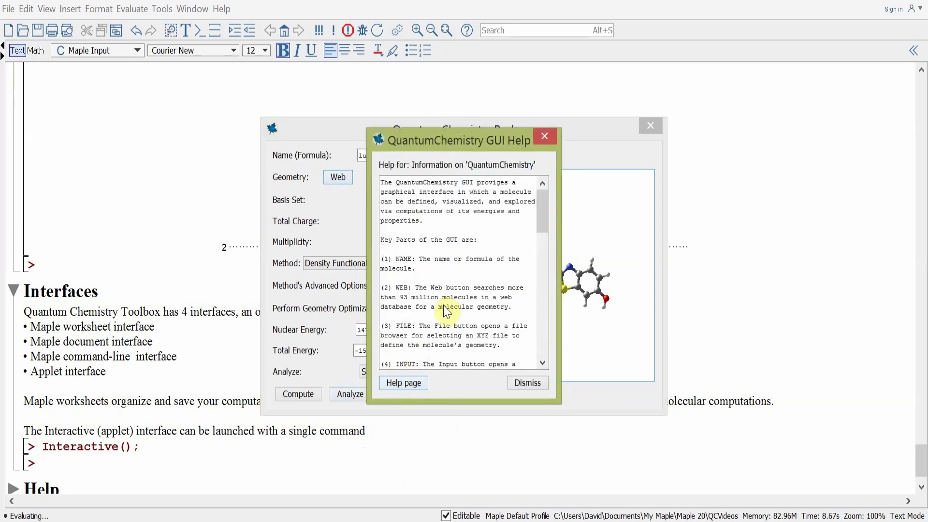
drag(541, 203, 540, 172)
click(527, 384)
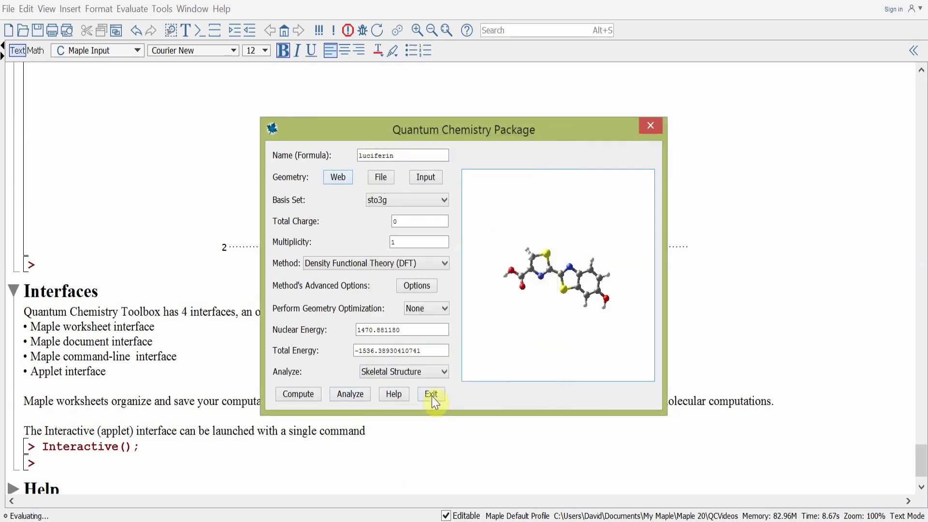
click(431, 395)
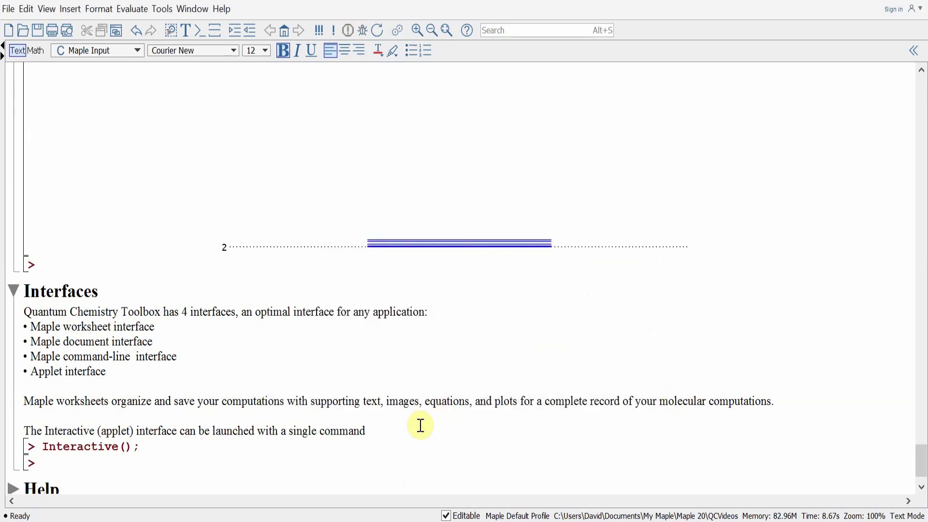
Step: Expand Help and run '? QuantumChemistry,Overview' to open the package overview page
scroll(422, 425, down, 2)
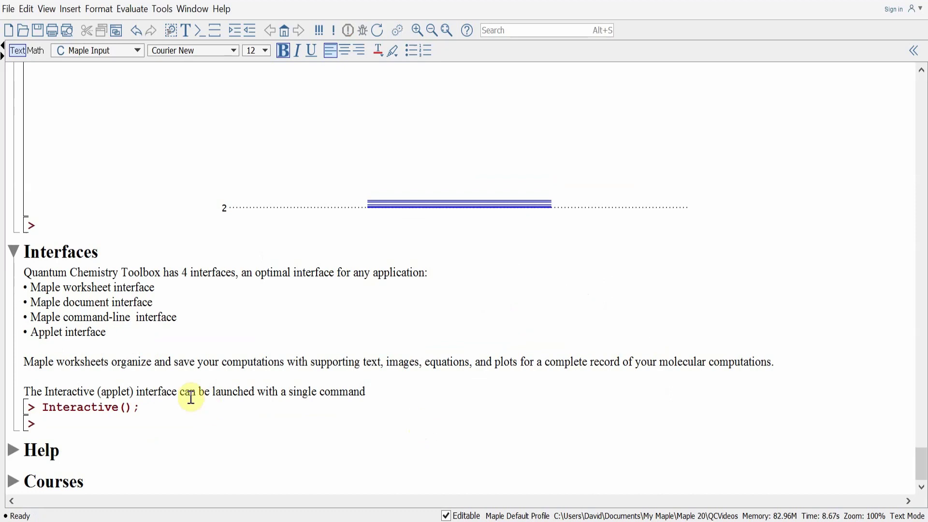
click(12, 454)
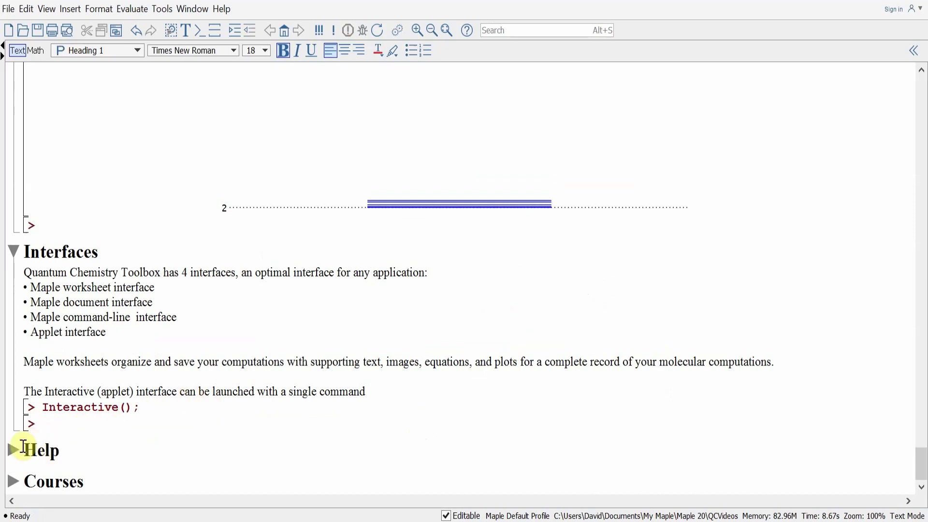
click(14, 452)
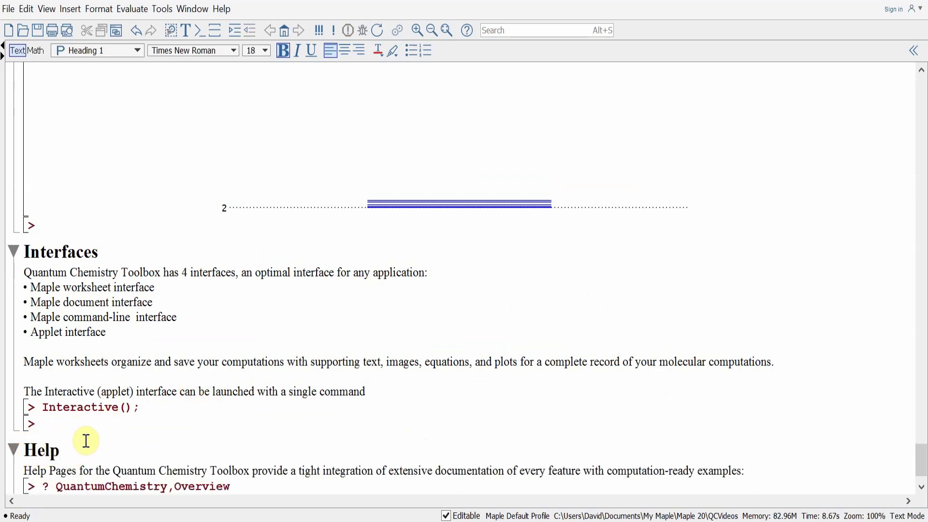
scroll(87, 440, down, 2)
click(244, 437)
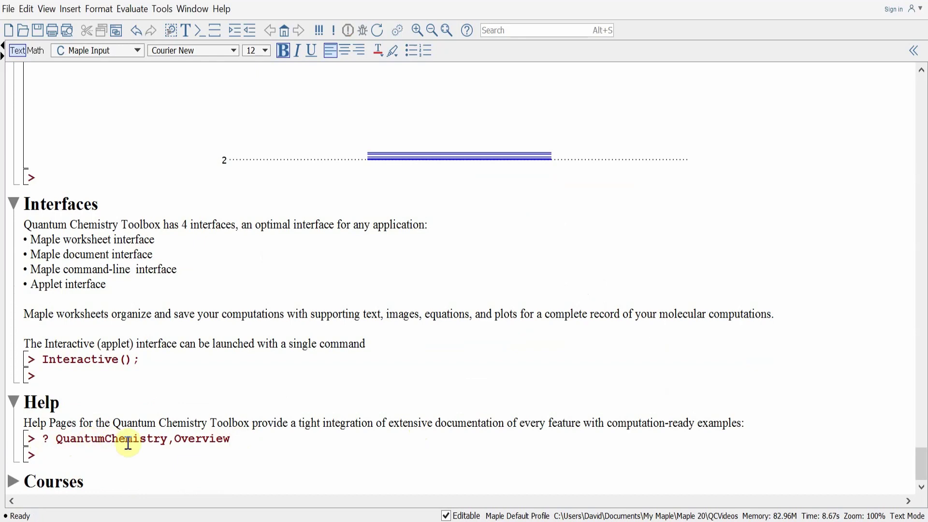
key(Return)
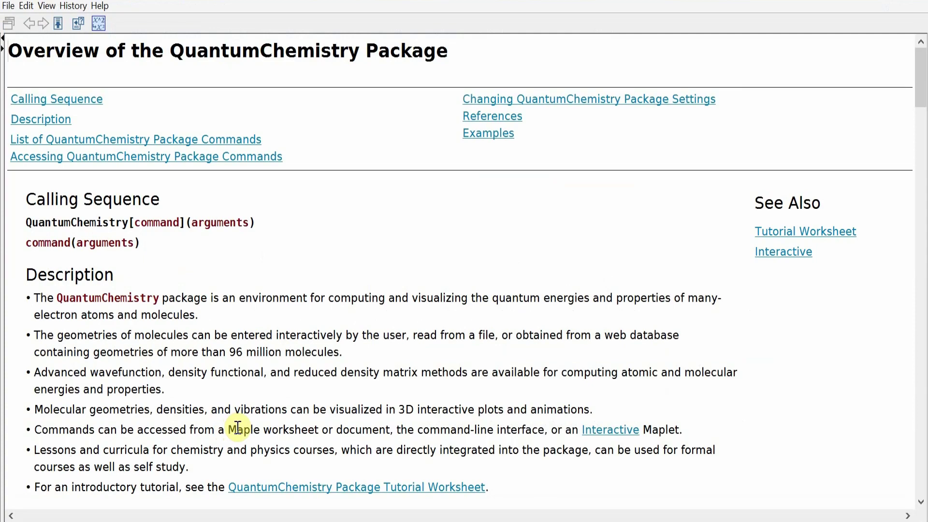
Step: Open the Variational2RDM help topic from the QuantumChemistry command list
scroll(249, 321, down, 4)
scroll(253, 321, down, 6)
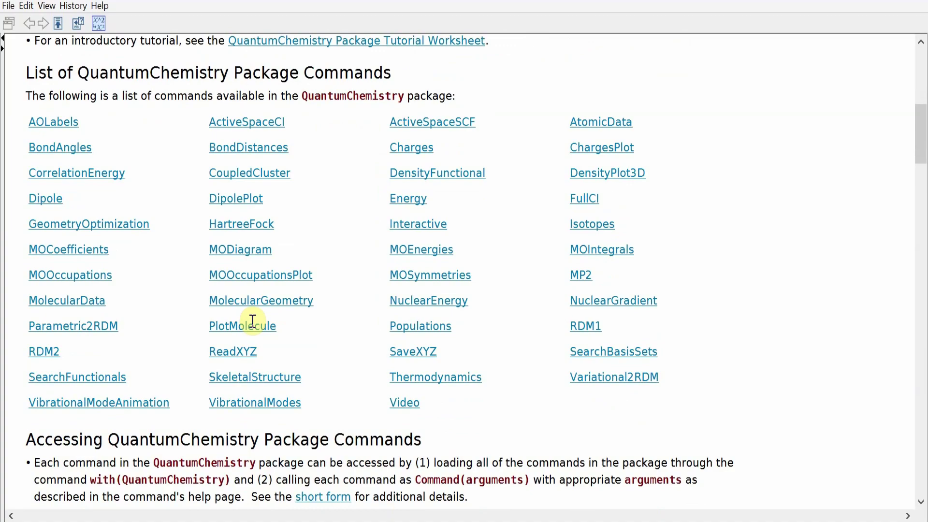
mouse_move(920, 140)
mouse_down()
mouse_move(923, 383)
mouse_move(911, 72)
mouse_move(921, 144)
mouse_up()
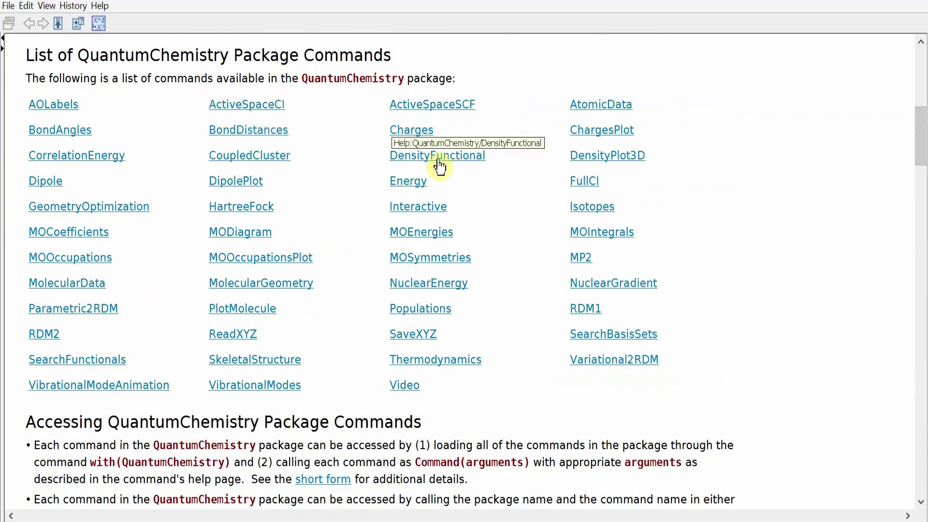
click(601, 363)
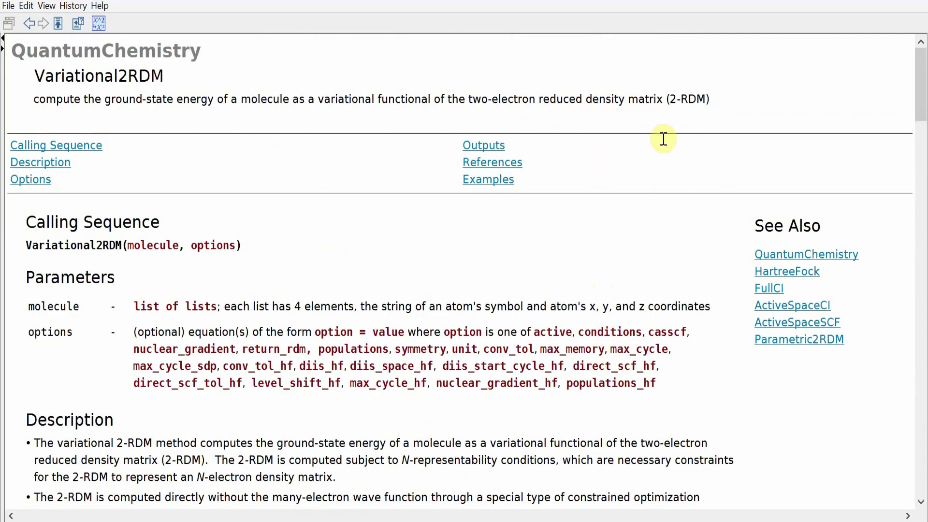
Step: Read through Variational2RDM's options, references and examples, then close Help
drag(921, 90, 920, 102)
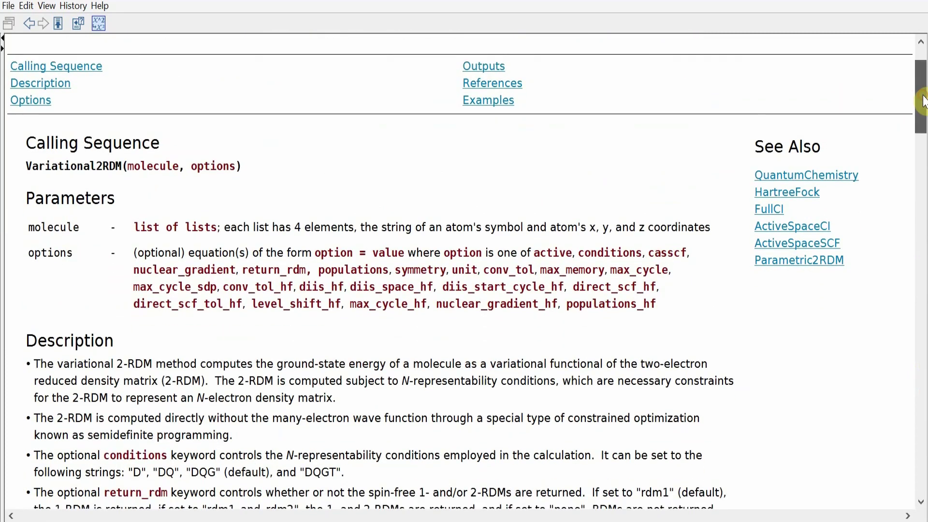
drag(25, 199, 189, 256)
click(188, 257)
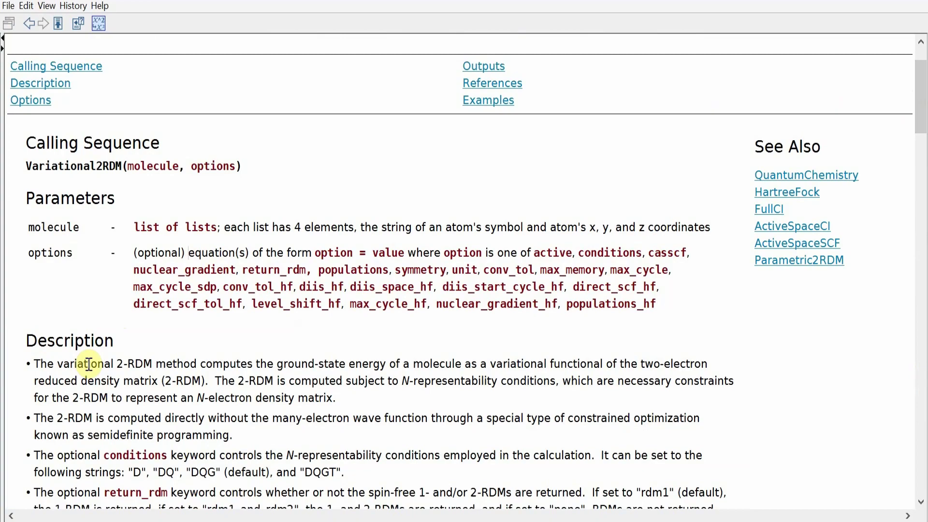
scroll(91, 365, down, 5)
scroll(89, 364, down, 7)
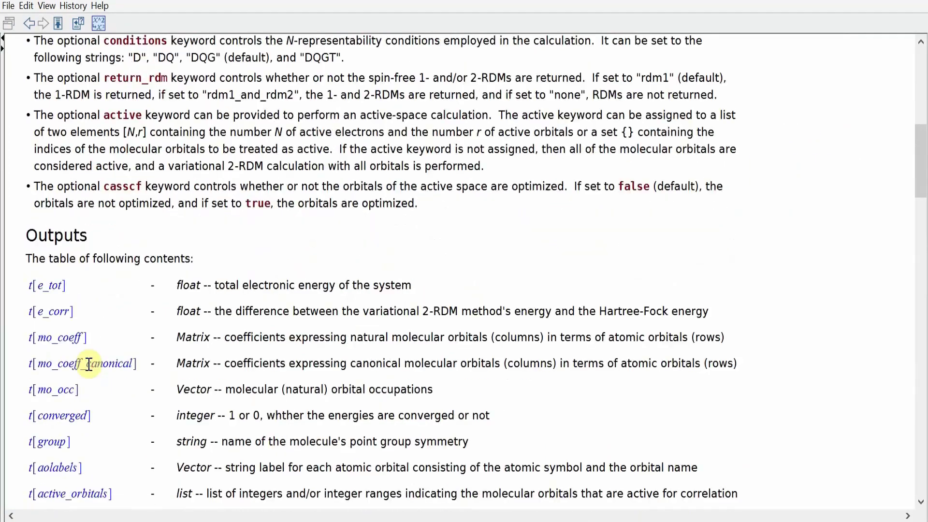
scroll(90, 364, down, 7)
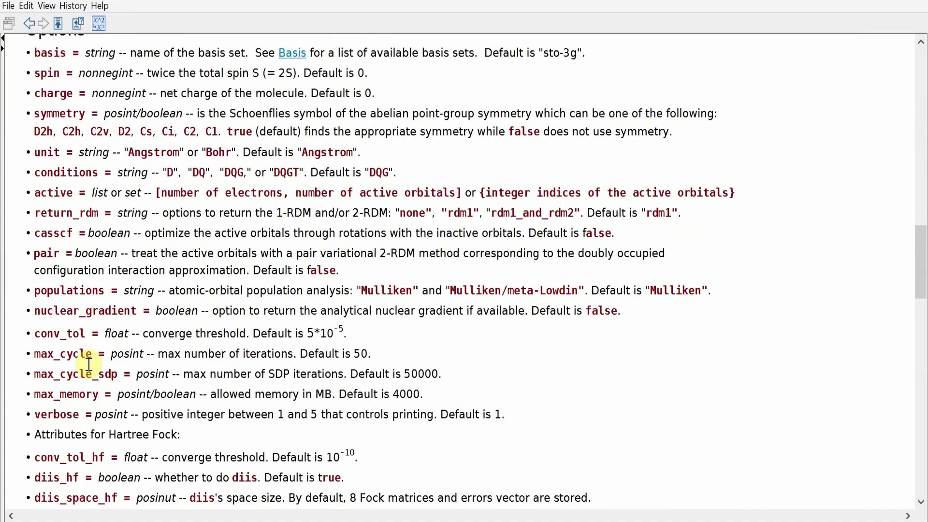
scroll(90, 363, down, 3)
scroll(90, 364, down, 3)
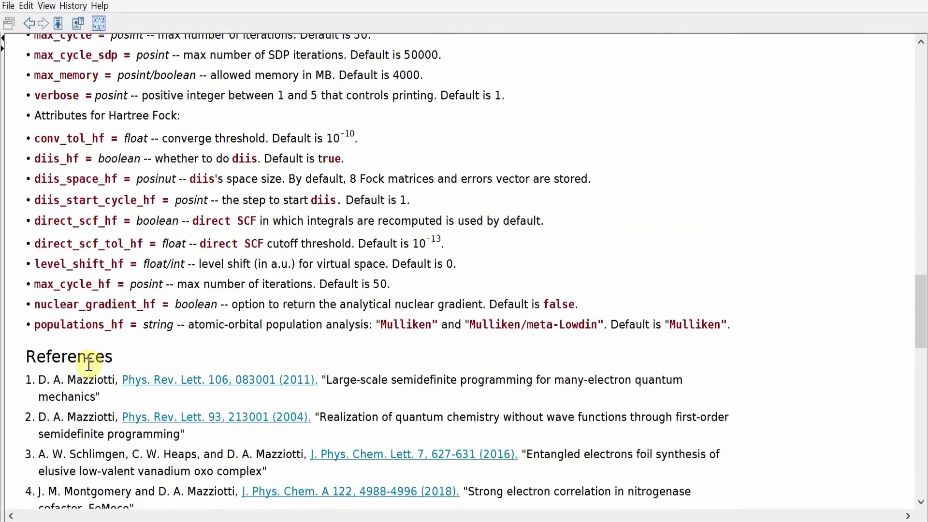
scroll(90, 364, down, 8)
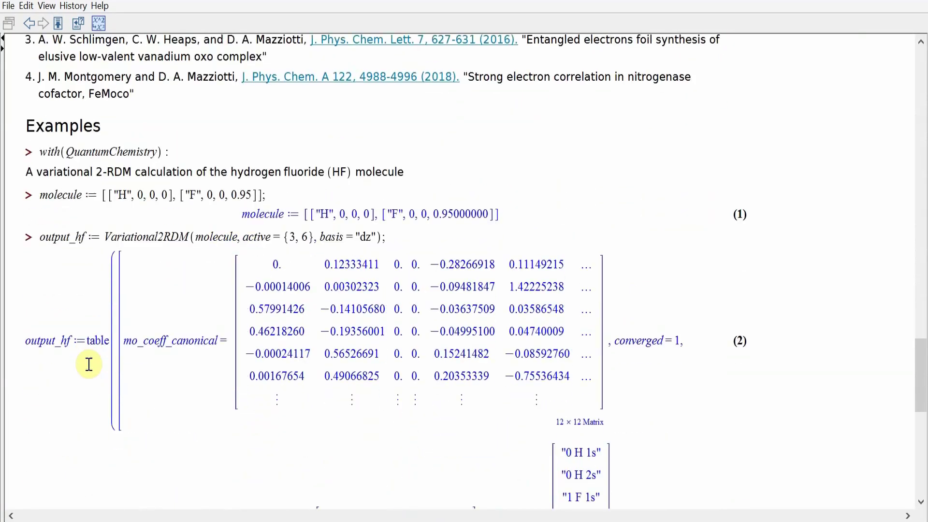
scroll(90, 363, down, 4)
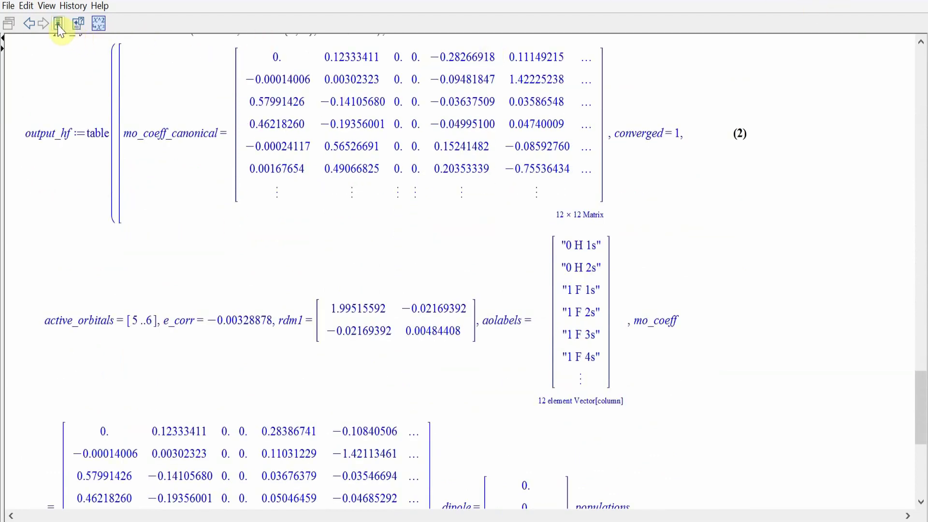
click(916, 1)
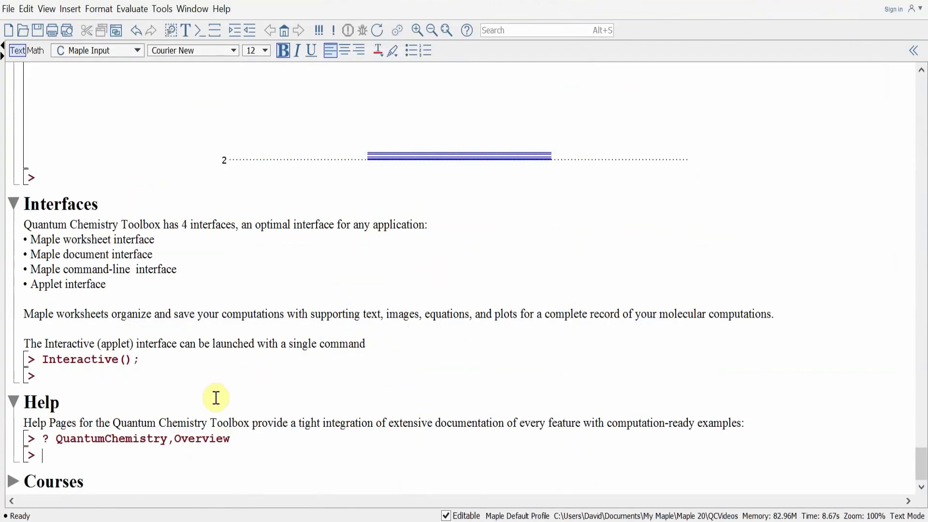
Step: Expand Courses and run ? QuantumChemistry,PhysicalChemistry-Quantum to open the curriculum page
key(Down)
key(Down)
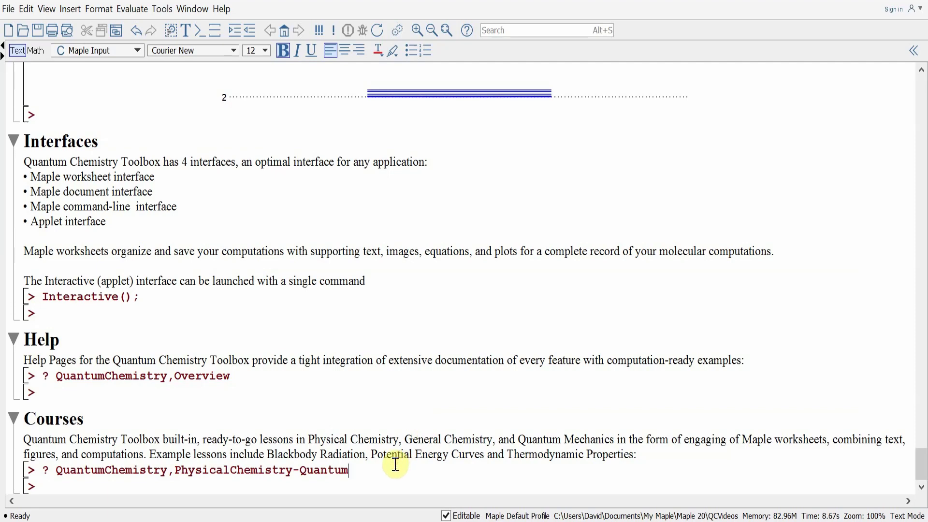
key(Return)
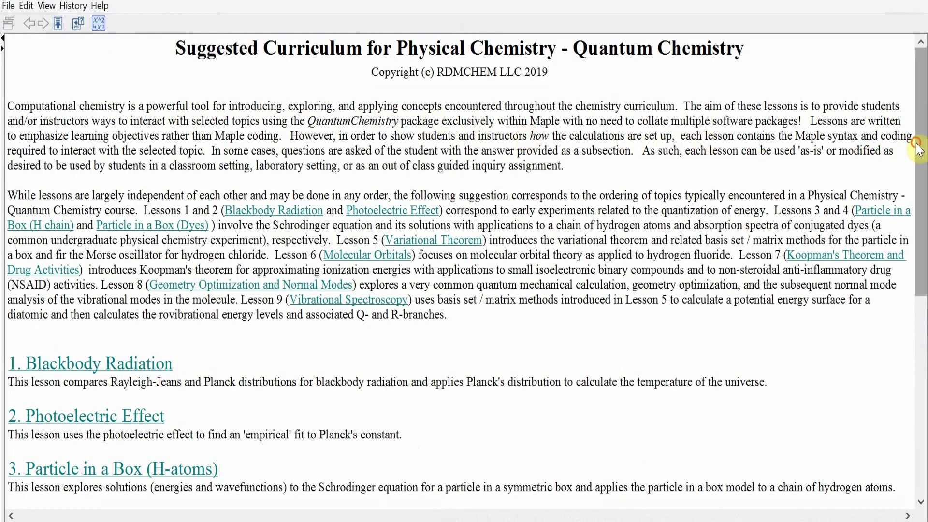
Step: Open lesson '5. Variational Theorem', read its trial wavefunctions, then close it
drag(919, 153, 920, 285)
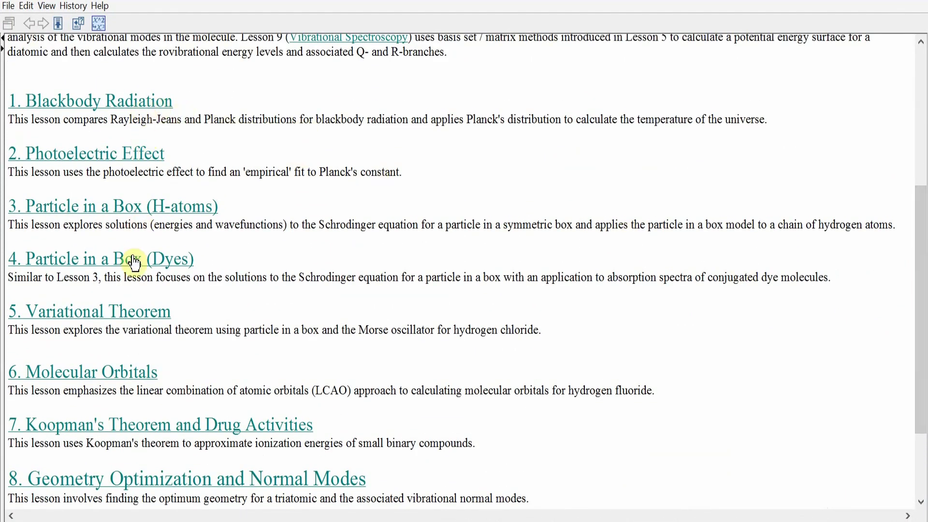
click(128, 319)
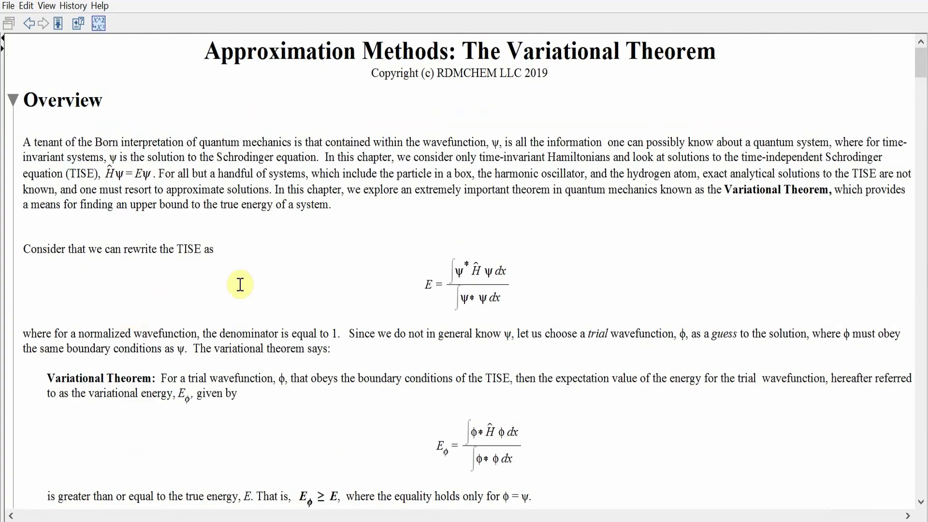
scroll(337, 329, down, 4)
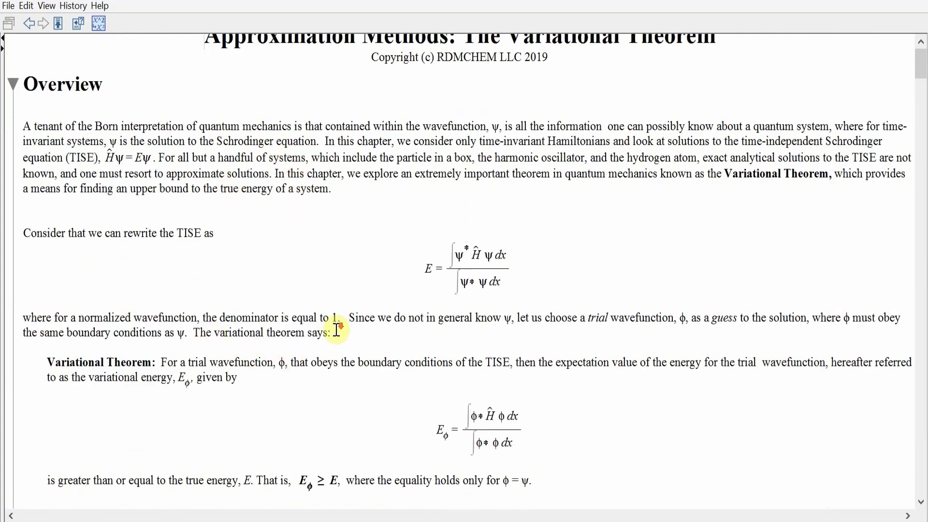
scroll(336, 333, down, 10)
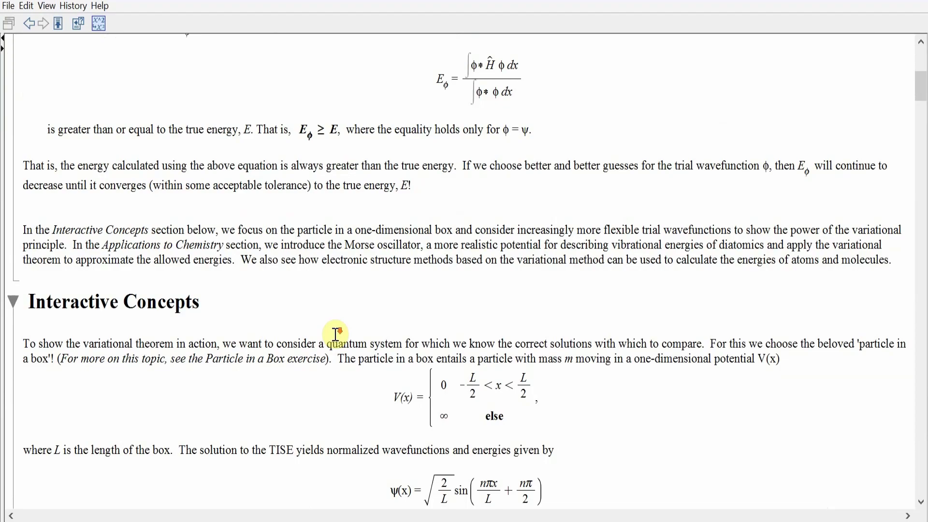
scroll(336, 333, down, 10)
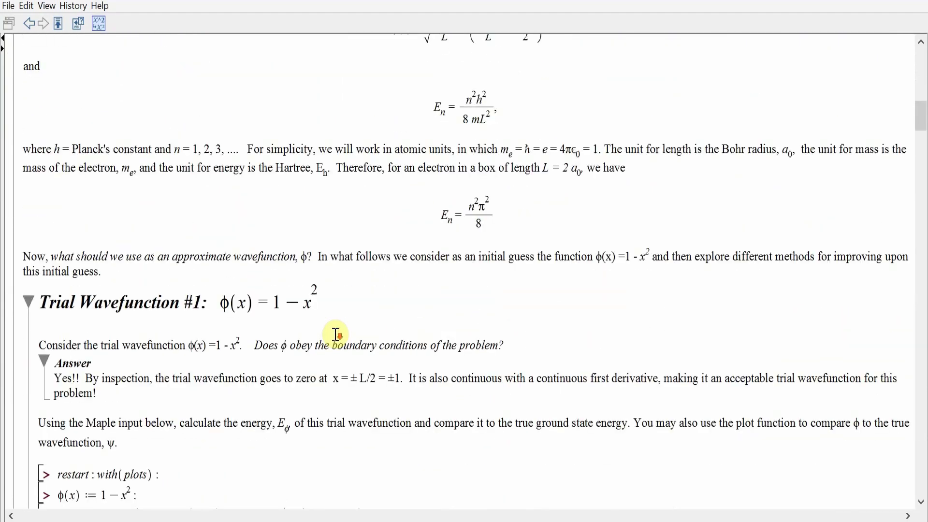
scroll(335, 334, down, 9)
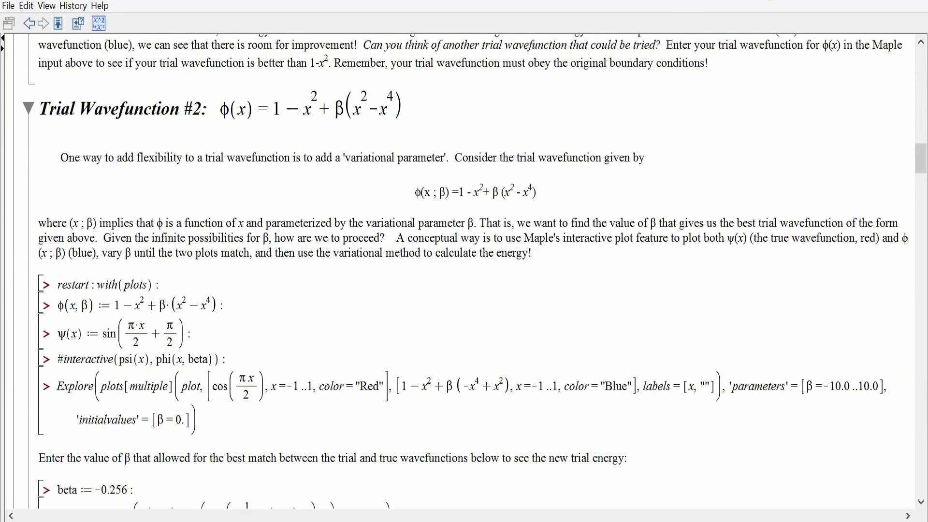
click(921, 1)
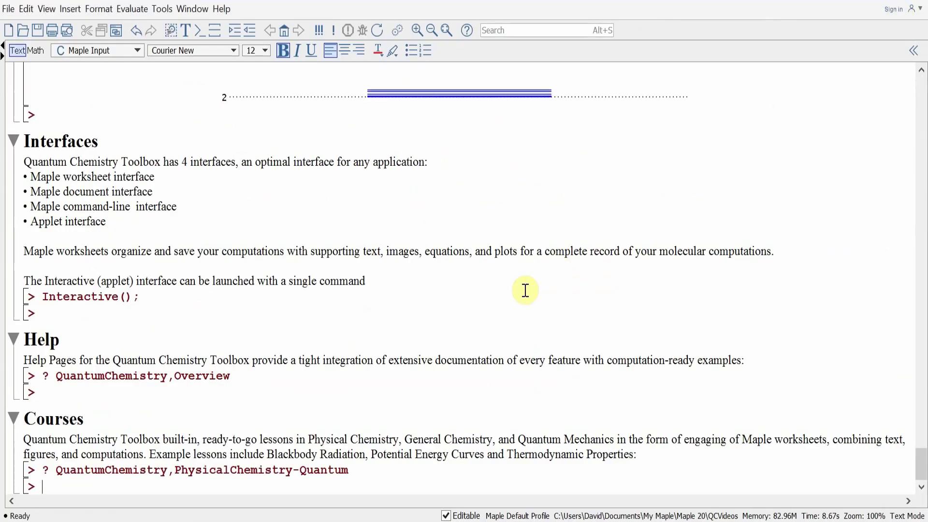